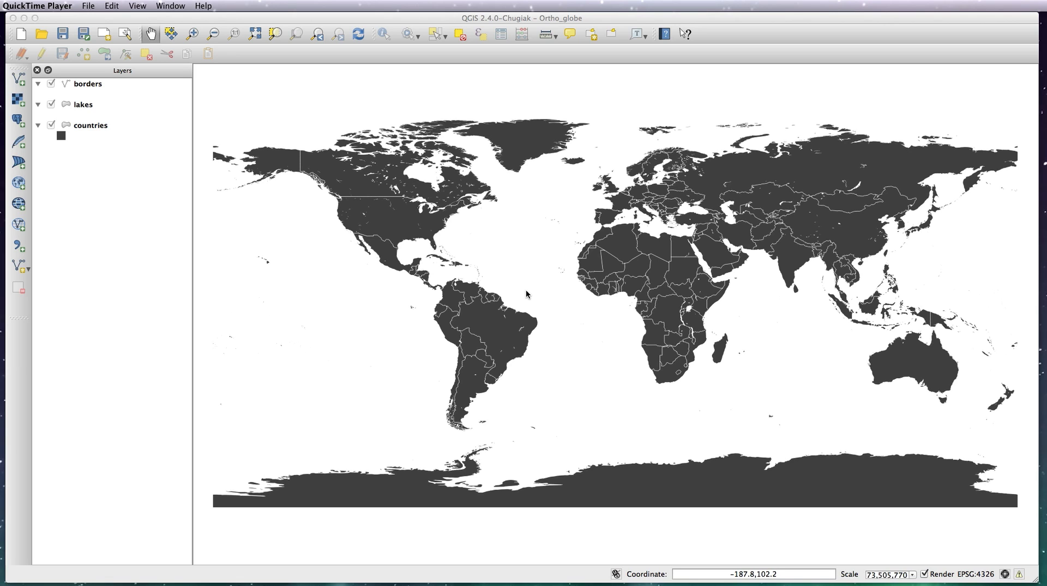
Step: Copy the +proj=ortho string centred on Heathrow from Sublime Text 2 and return to QGIS
{"action": "key", "text": "super+Tab"}
{"action": "key", "text": "super+Tab"}
{"action": "key", "text": "super+Tab"}
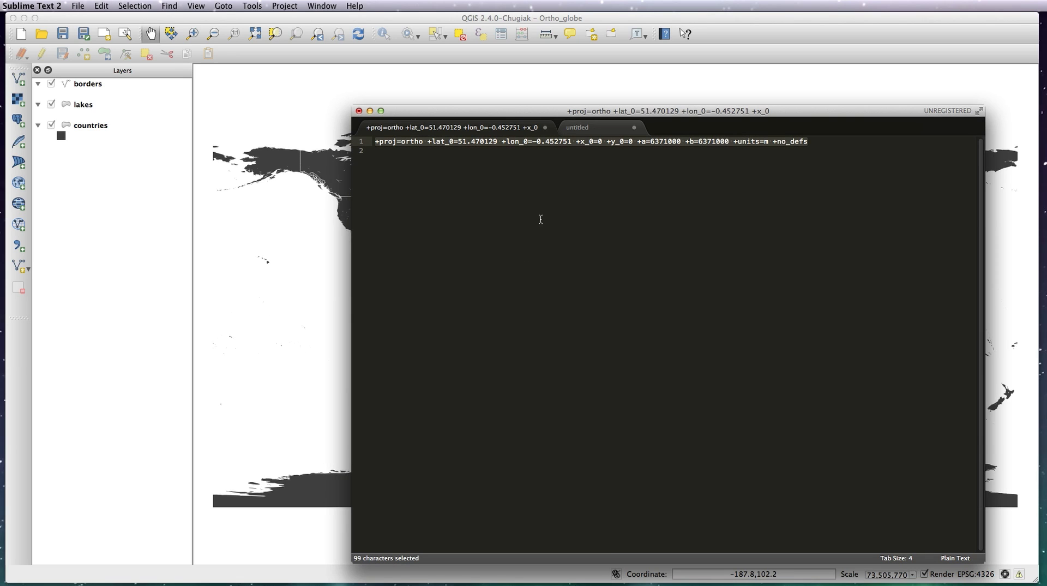
{"action": "key", "text": "super+c"}
{"action": "key", "text": "super+Tab"}
{"action": "key", "text": "super+Tab"}
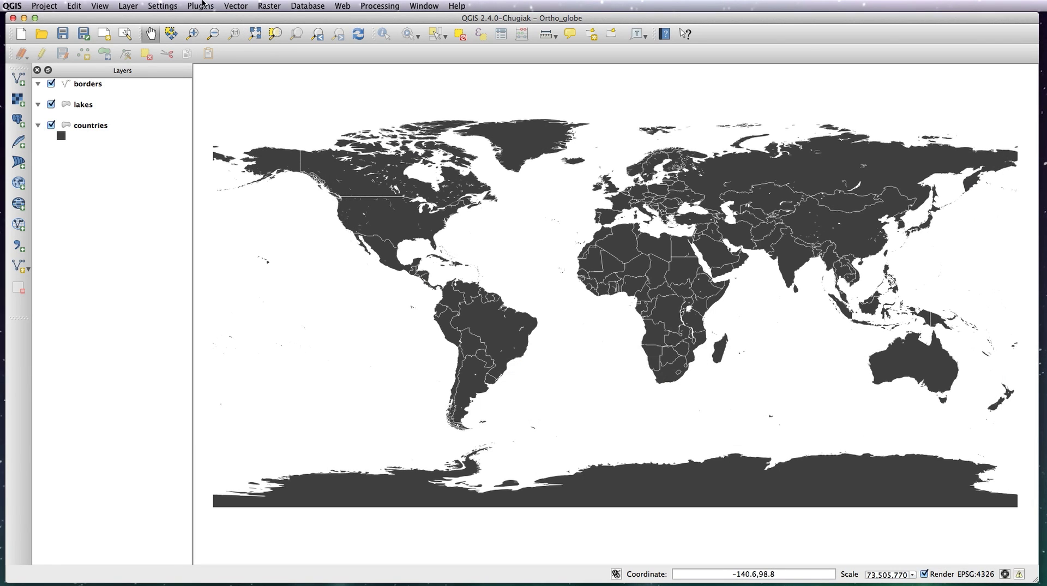
Step: Create a custom CRS named 'heathrow' from the pasted ortho string (lat_0 51.470129, lon_0 -0.452751)
{"action": "left_click", "coordinate": [173, 6]}
{"action": "left_click", "coordinate": [174, 20]}
{"action": "left_click", "coordinate": [435, 250]}
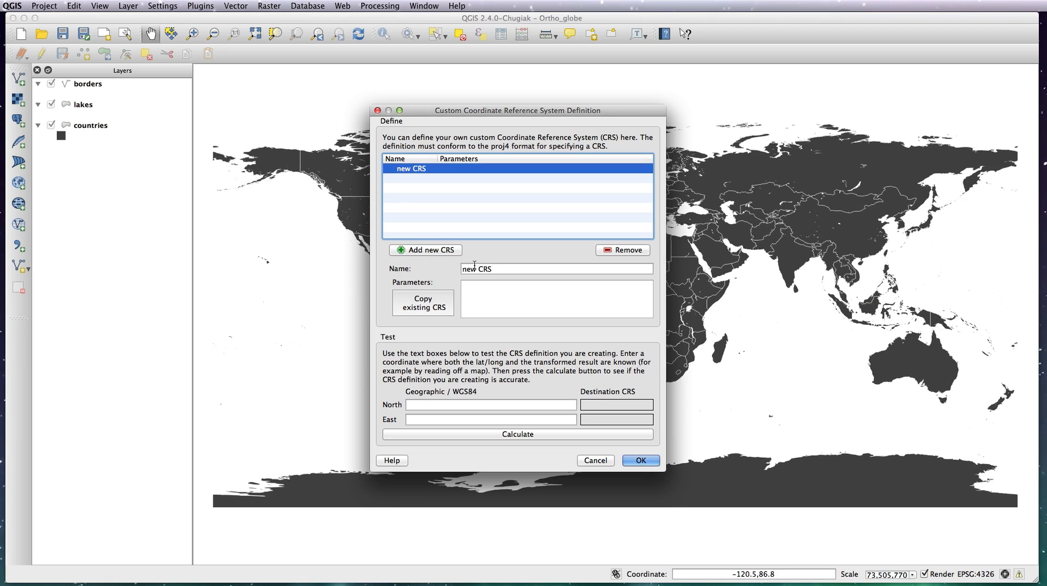
{"action": "left_click_drag", "start_coordinate": [496, 269], "coordinate": [443, 245]}
{"action": "type", "text": "heathrow"}
{"action": "left_click", "coordinate": [518, 292]}
{"action": "key", "text": "super+v"}
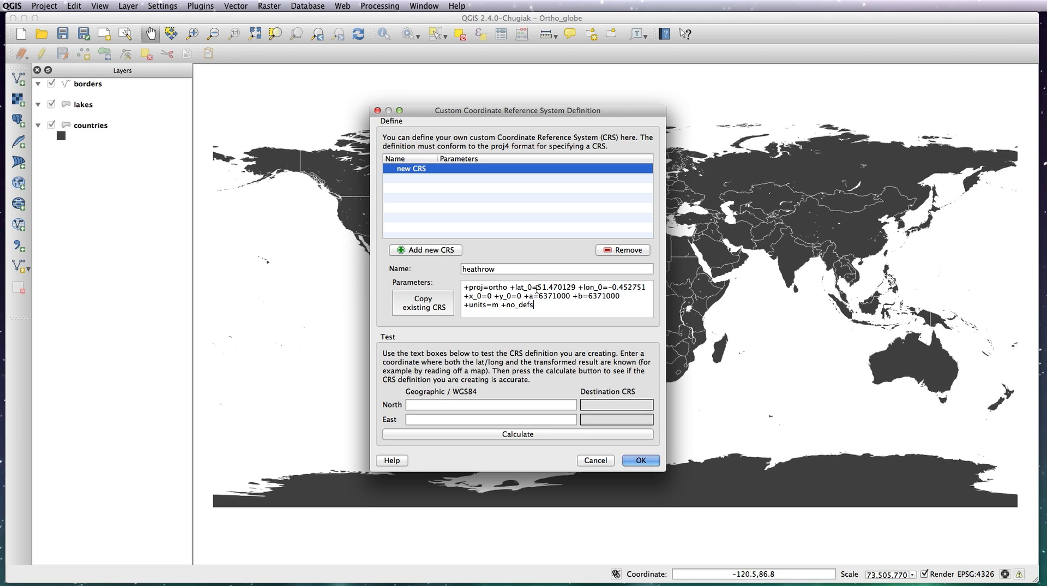
{"action": "left_click_drag", "start_coordinate": [536, 289], "coordinate": [577, 286]}
{"action": "left_click_drag", "start_coordinate": [609, 287], "coordinate": [642, 289]}
{"action": "left_click", "coordinate": [641, 461]}
Step: Set the project CRS to the user-defined heathrow projection (USER:100000)
{"action": "key", "text": "super+shift+p"}
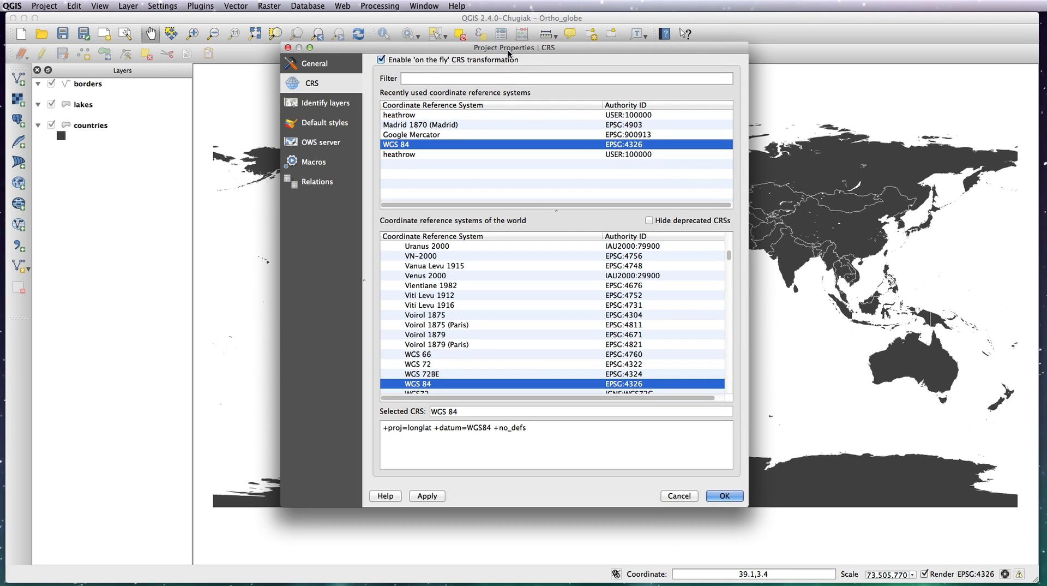
{"action": "left_click", "coordinate": [729, 270]}
{"action": "left_click_drag", "start_coordinate": [729, 270], "coordinate": [714, 400]}
{"action": "left_click", "coordinate": [386, 383]}
{"action": "left_click", "coordinate": [729, 393]}
{"action": "left_click", "coordinate": [418, 383]}
{"action": "left_click", "coordinate": [723, 495]}
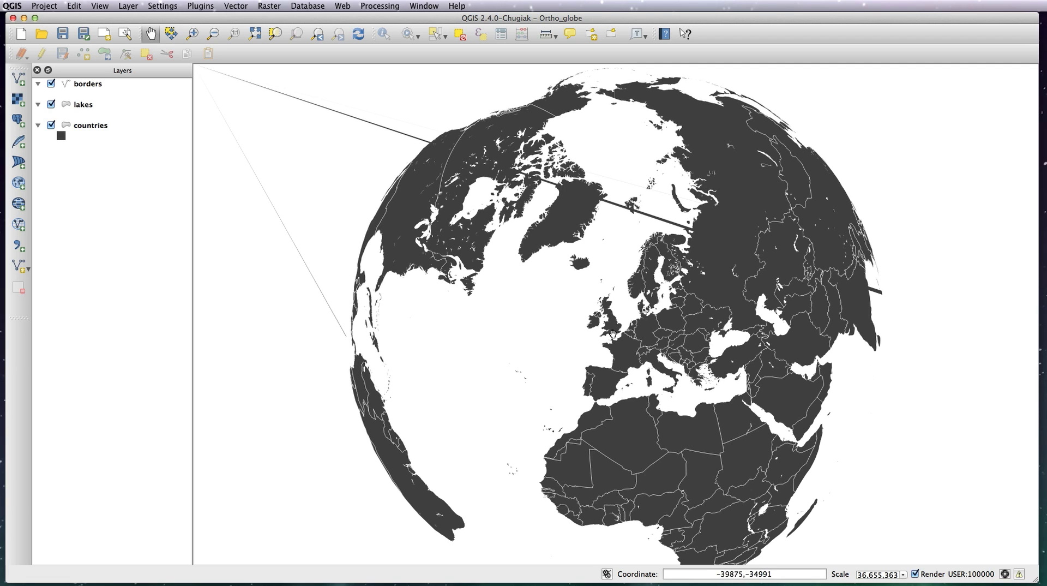
Step: Zoom out until the whole orthographic globe fits in the map view
{"action": "key", "text": "super+minus"}
{"action": "left_click", "coordinate": [591, 319]}
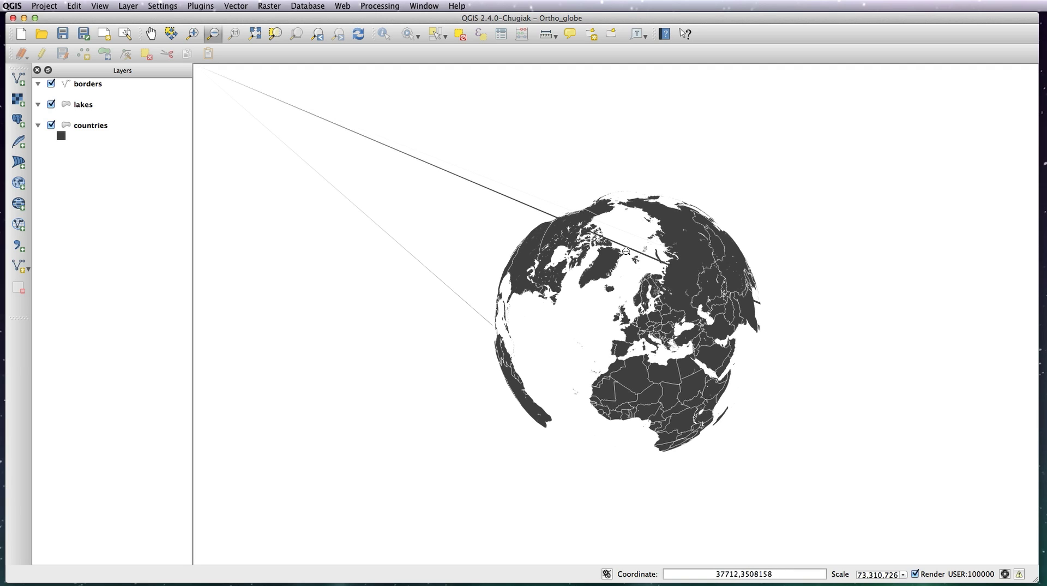
{"action": "key", "text": "super+Tab"}
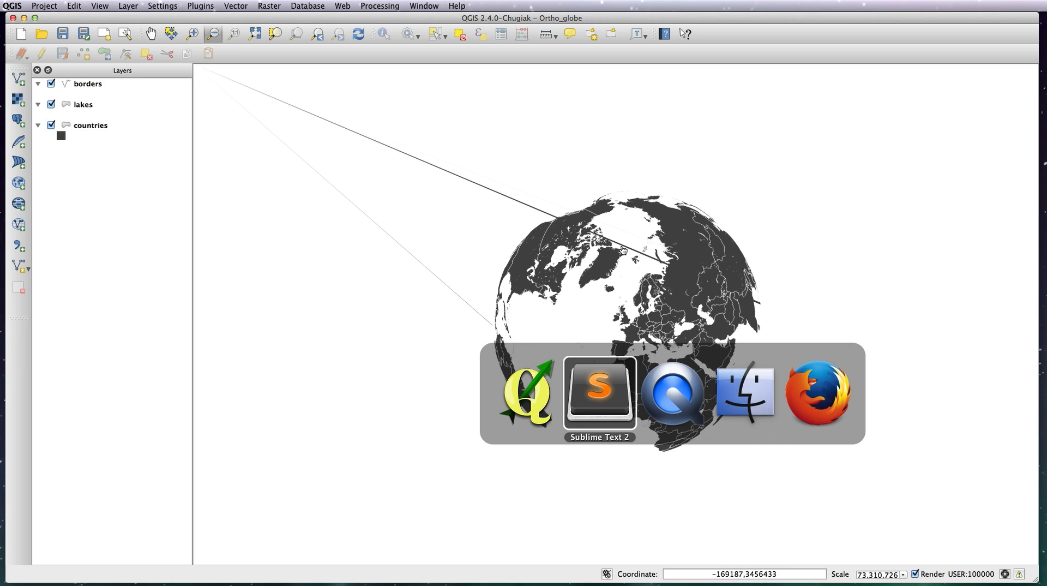
Step: Save the untitled Python clipping script to the Desktop as circle.py
{"action": "key", "text": "super+Tab"}
{"action": "key", "text": "super+shift+Tab"}
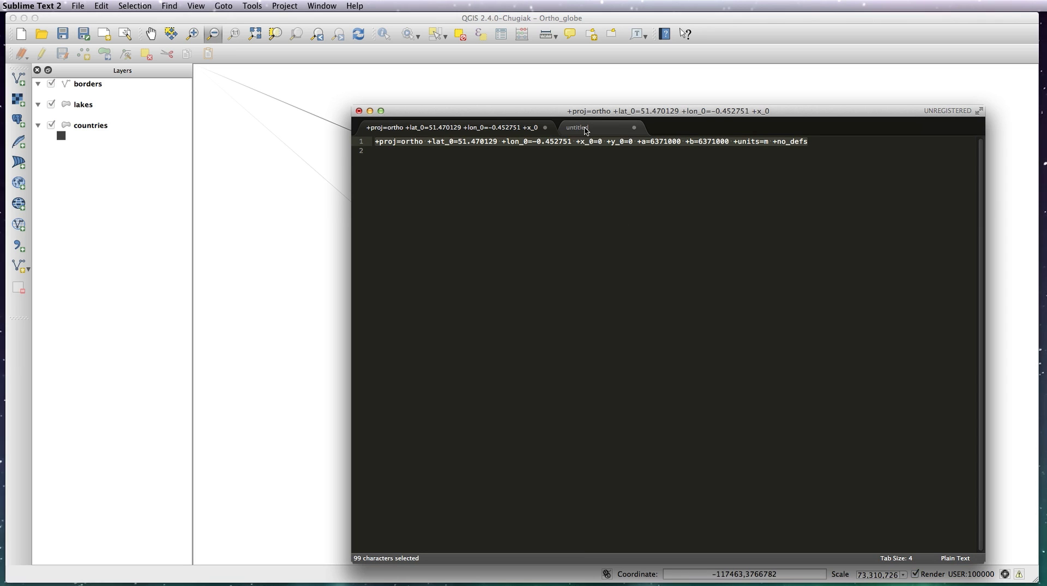
{"action": "left_click", "coordinate": [582, 128]}
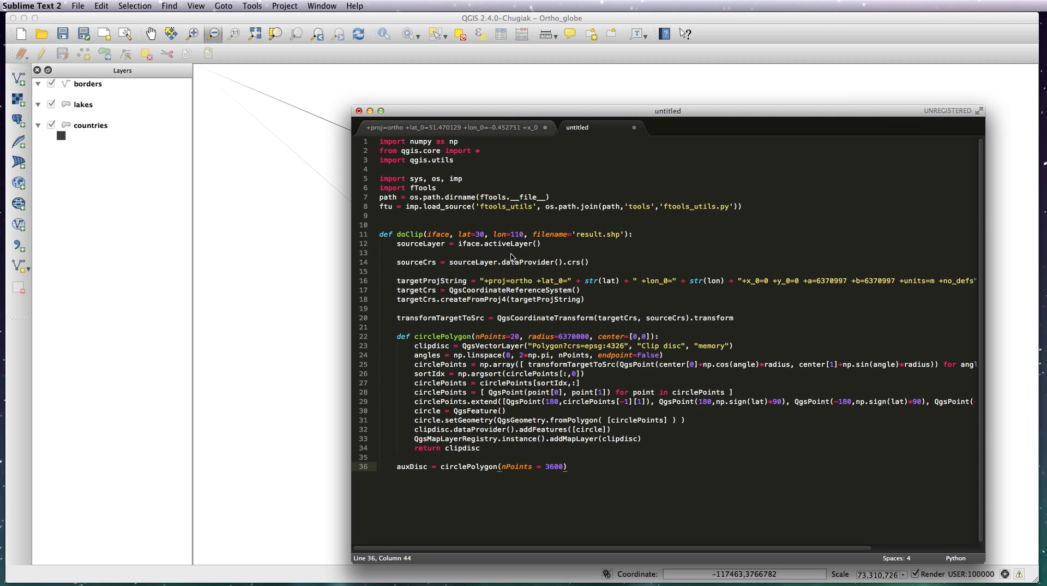
{"action": "key", "text": "super+s"}
{"action": "type", "text": "circle.p"}
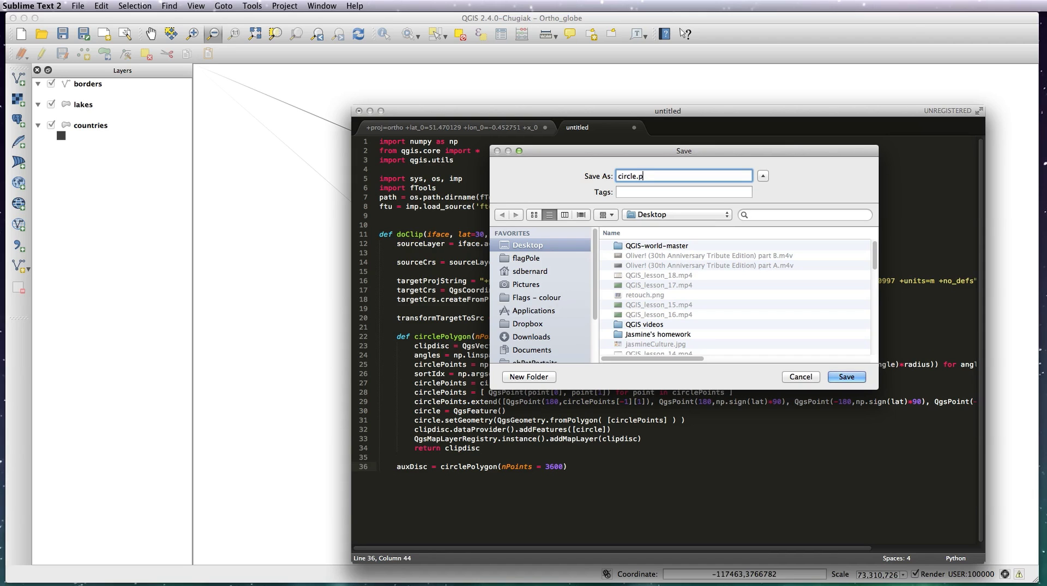
{"action": "type", "text": "y"}
{"action": "left_click", "coordinate": [847, 377]}
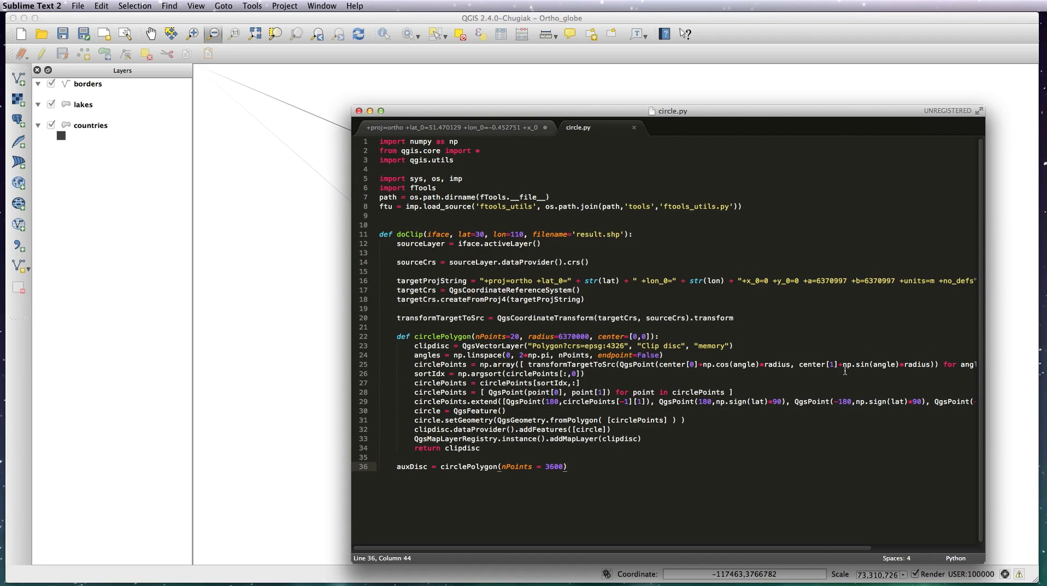
{"action": "key", "text": "super+Tab"}
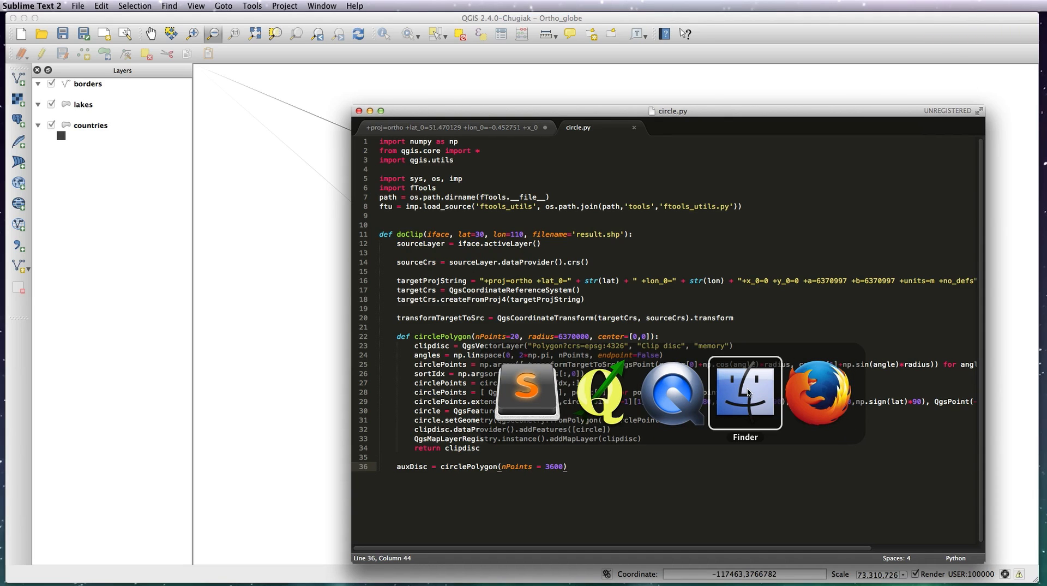
Step: Open the QGIS app package's Contents/Resources/python folder in Finder
{"action": "left_click", "coordinate": [747, 392]}
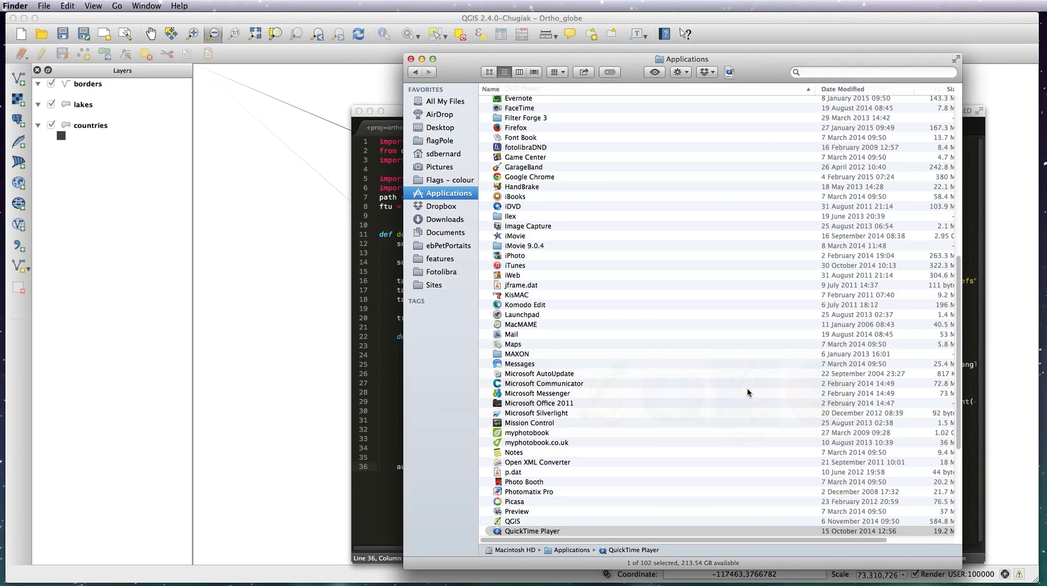
{"action": "left_click", "coordinate": [512, 522]}
{"action": "right_click", "coordinate": [514, 524]}
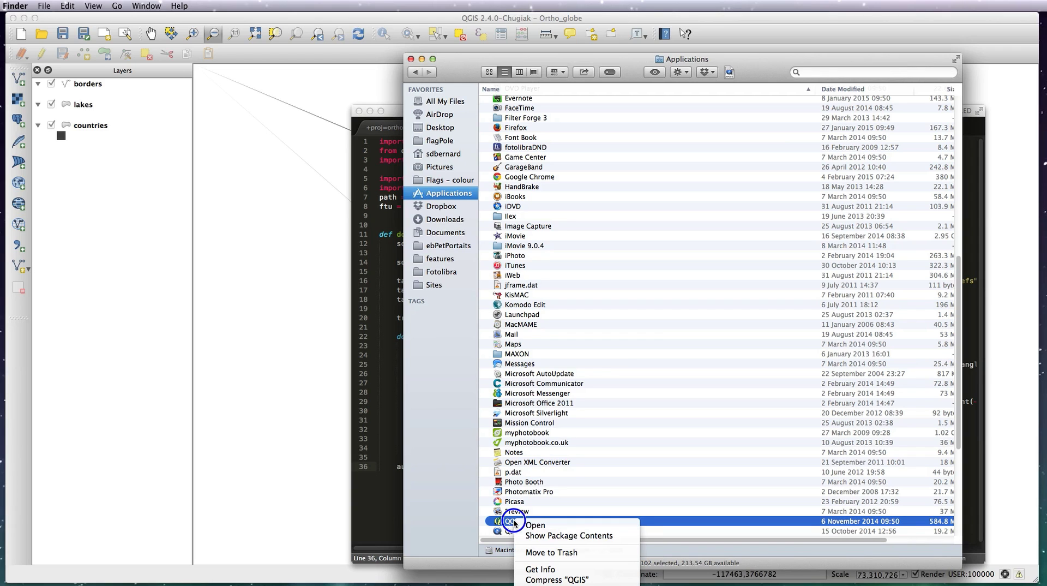
{"action": "left_click", "coordinate": [537, 538]}
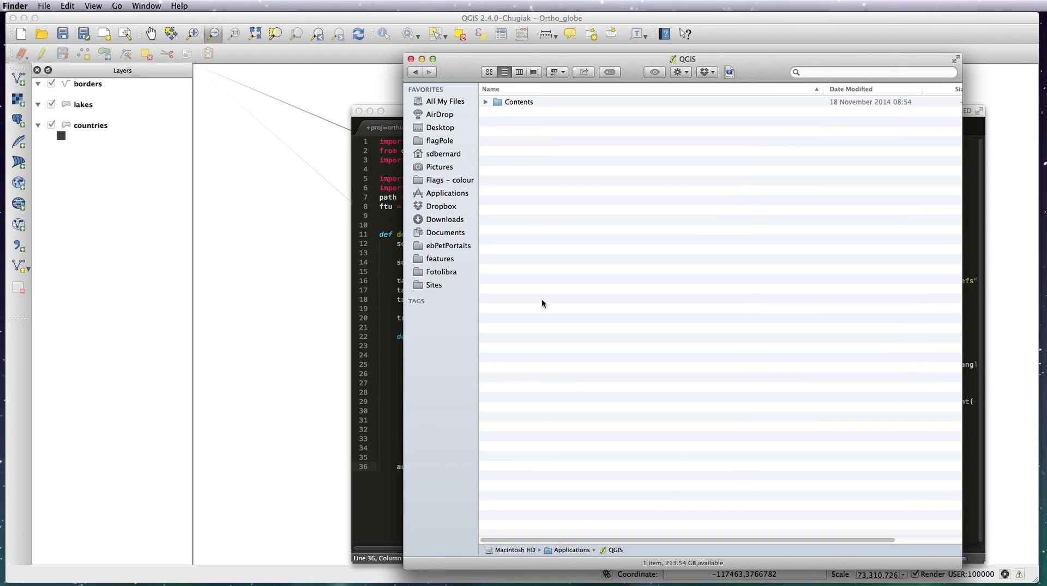
{"action": "left_click", "coordinate": [486, 101]}
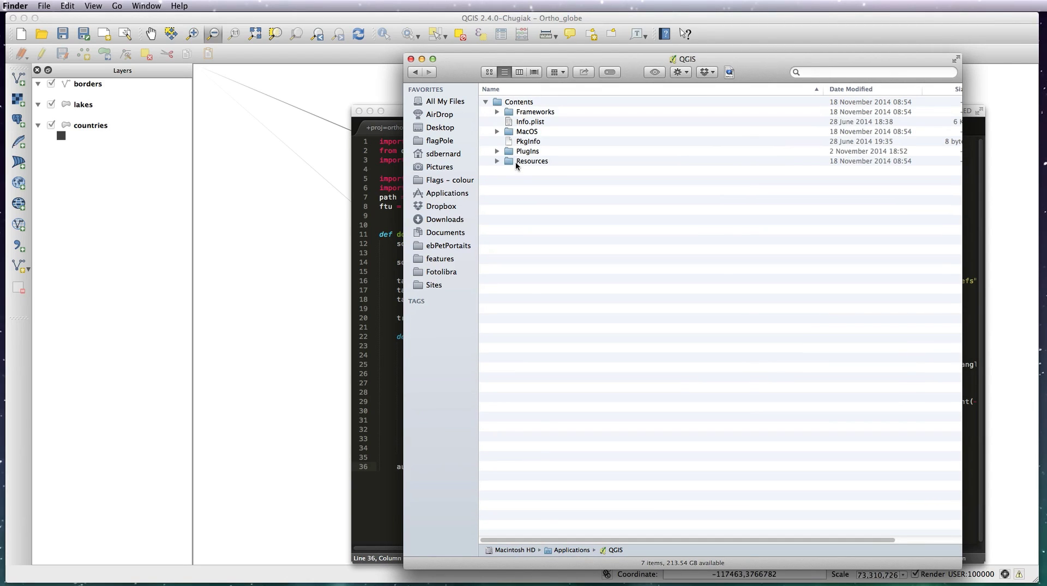
{"action": "left_click", "coordinate": [497, 161]}
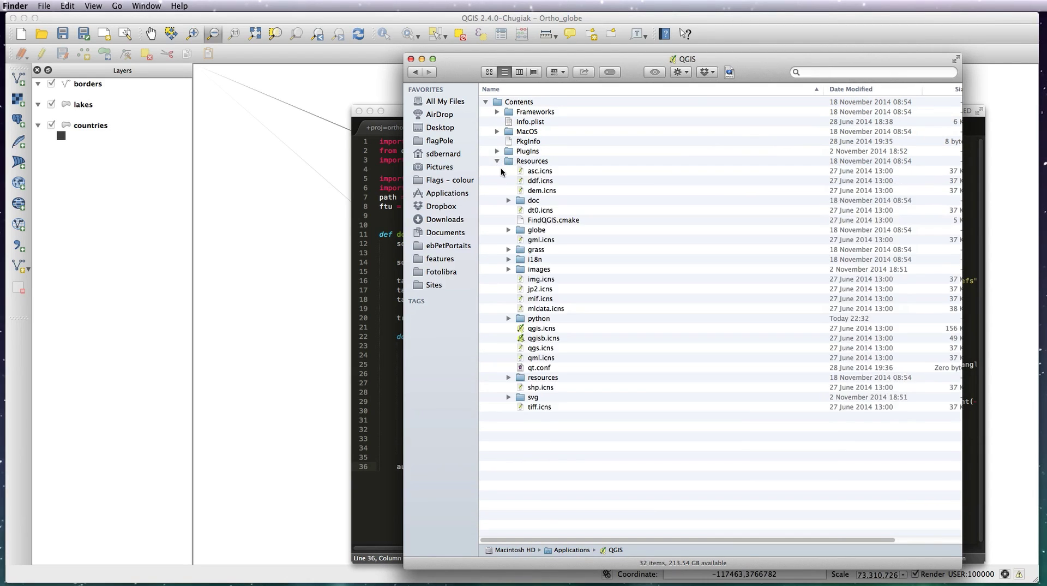
{"action": "left_click", "coordinate": [535, 321]}
{"action": "double_click", "coordinate": [536, 321]}
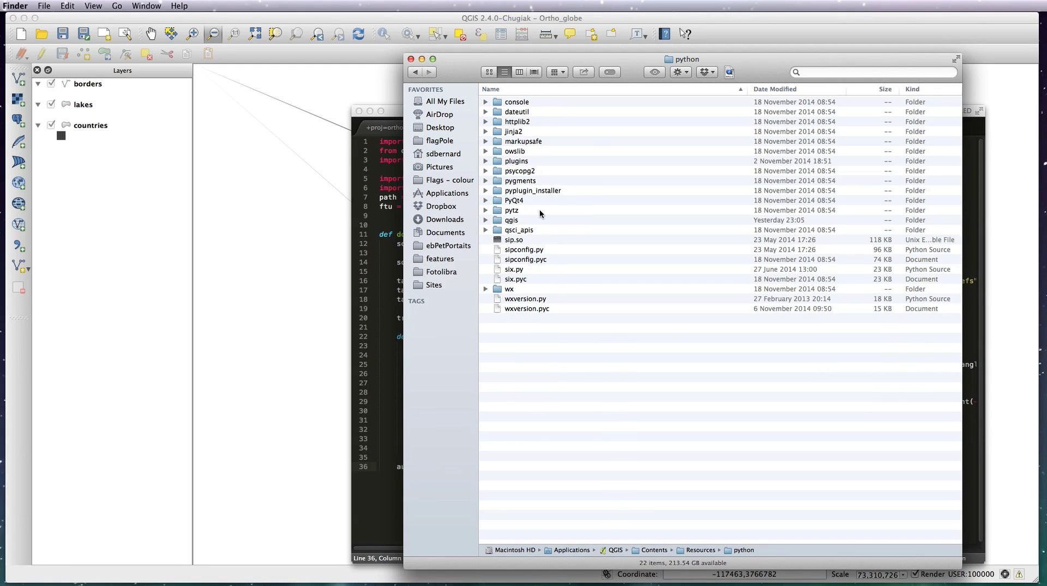
Step: Move circle.py from the Desktop into the QGIS python folder
{"action": "key", "text": "super+n"}
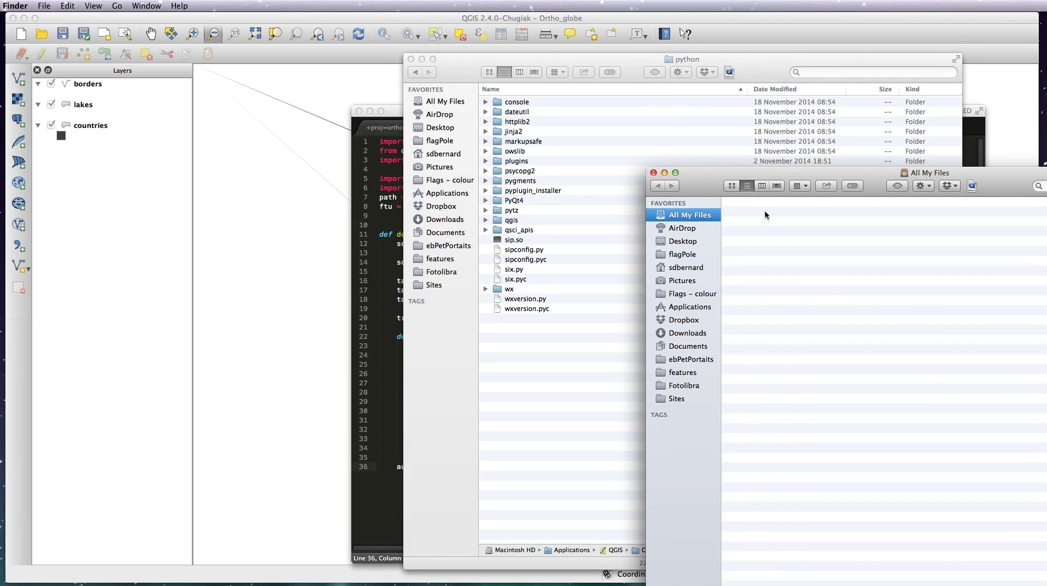
{"action": "left_click", "coordinate": [691, 244]}
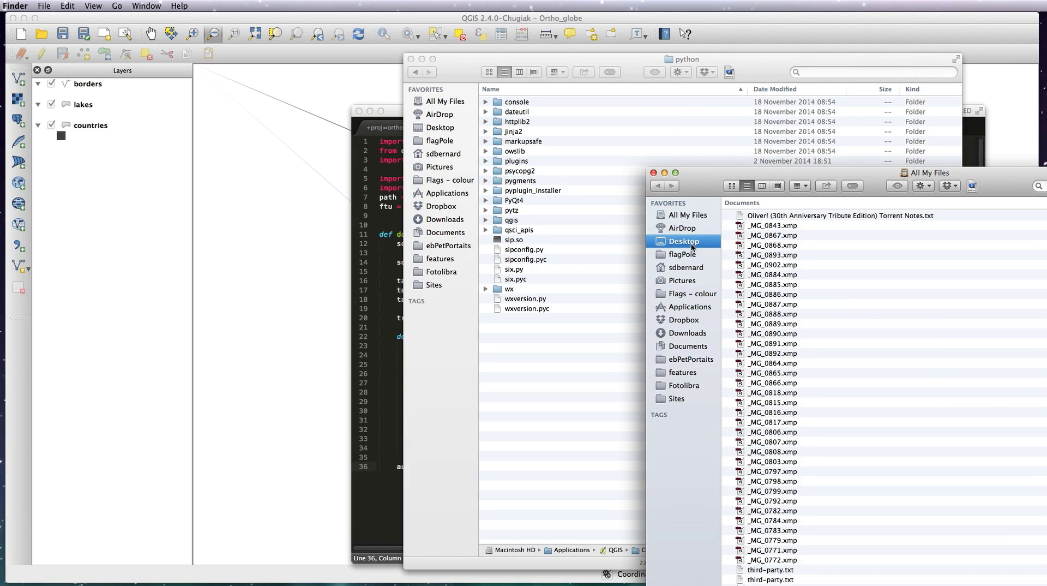
{"action": "left_click_drag", "start_coordinate": [770, 220], "coordinate": [541, 389]}
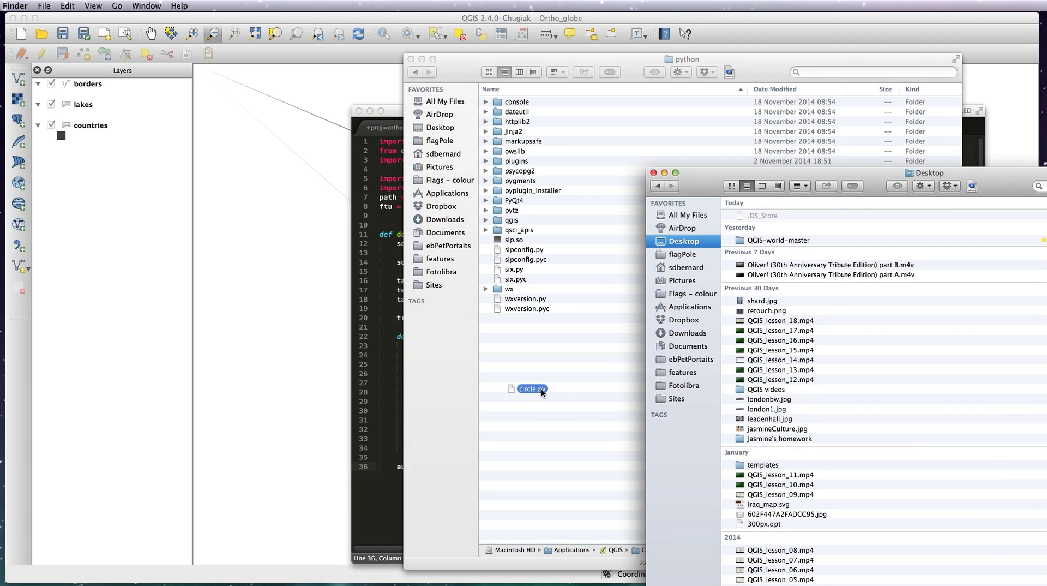
{"action": "left_click", "coordinate": [652, 172]}
{"action": "left_click", "coordinate": [520, 104]}
{"action": "key", "text": "super+Tab"}
{"action": "key", "text": "super+Tab"}
{"action": "left_click", "coordinate": [198, 6]}
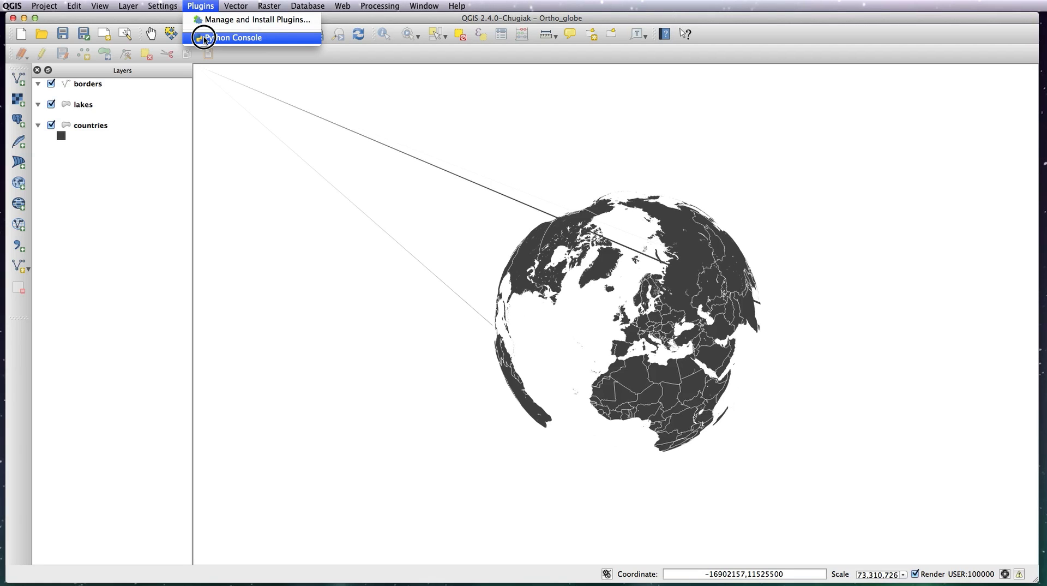
Step: Open the Python Console, run 'import circle', and select the countries layer
{"action": "left_click", "coordinate": [204, 38]}
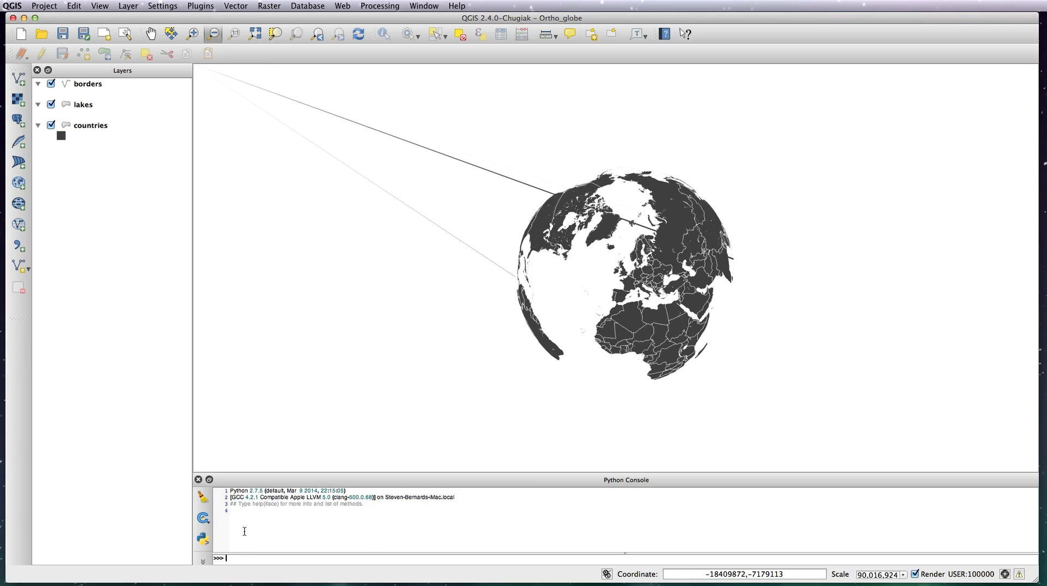
{"action": "type", "text": "import circle"}
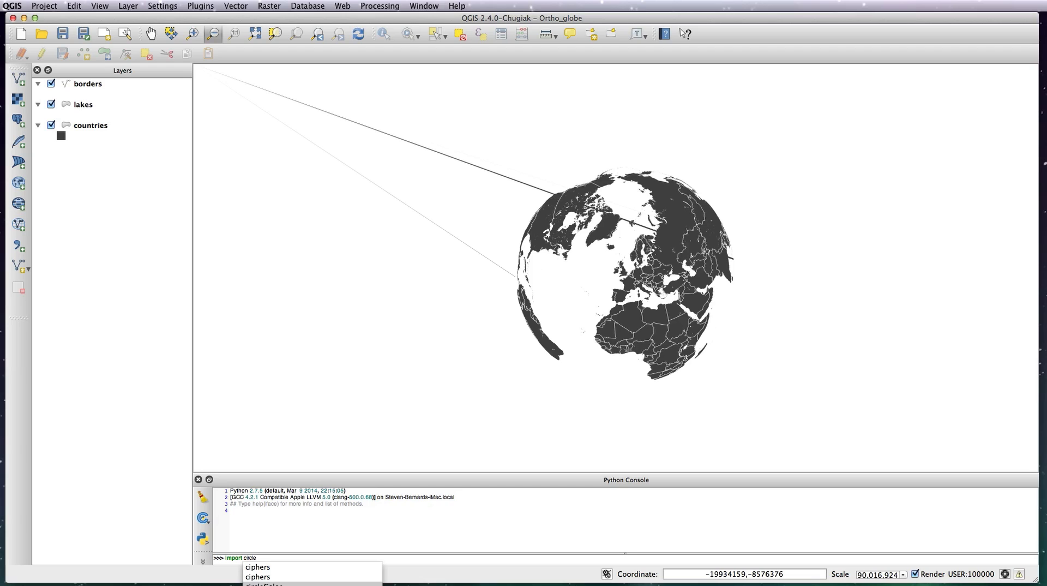
{"action": "key", "text": "Escape"}
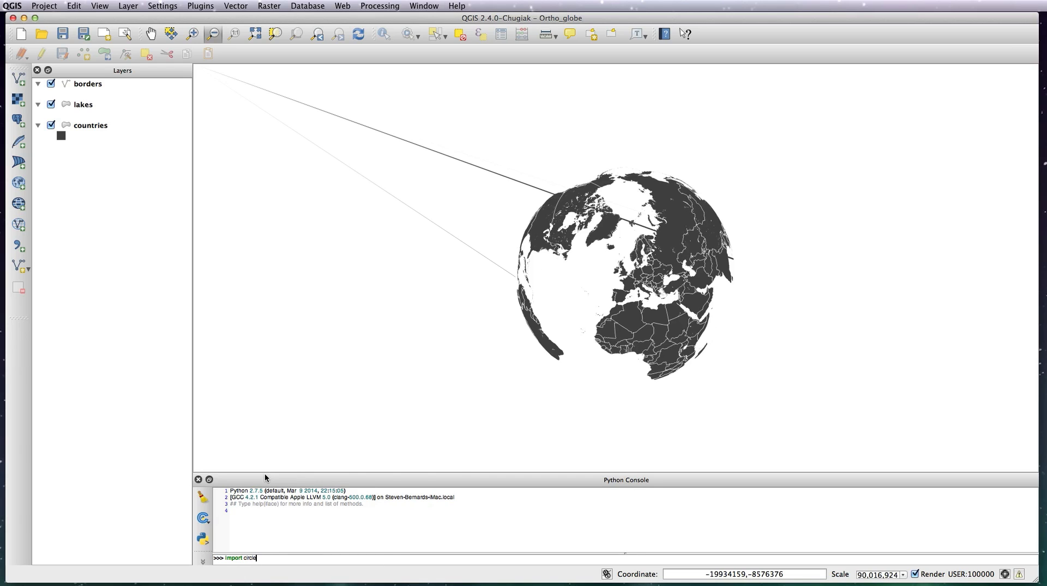
{"action": "key", "text": "Return"}
{"action": "type", "text": "circ"}
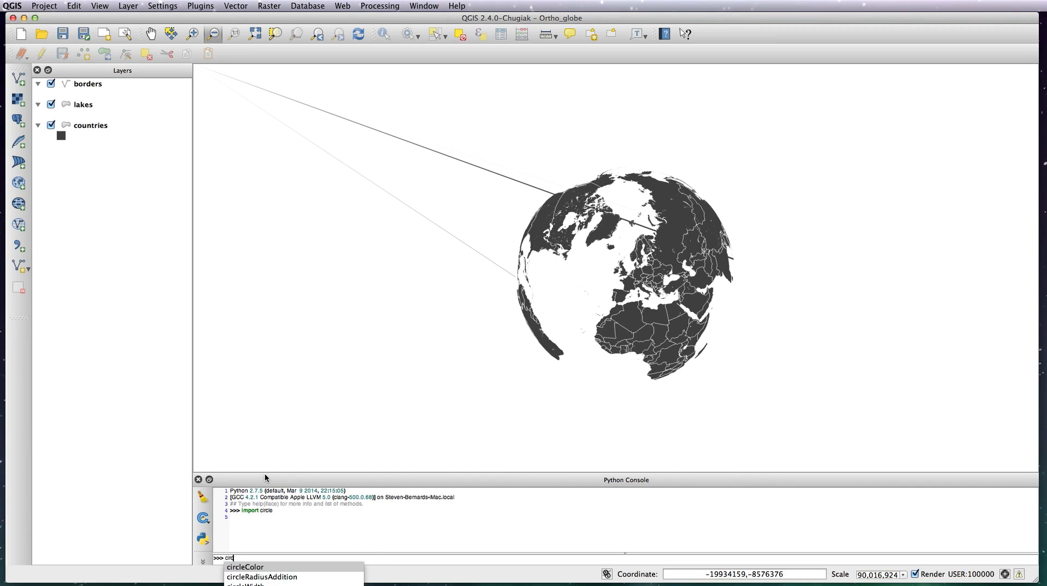
{"action": "left_click", "coordinate": [94, 126]}
Step: Type 'circle.doClip(iface,' at the console prompt
{"action": "left_click", "coordinate": [248, 556]}
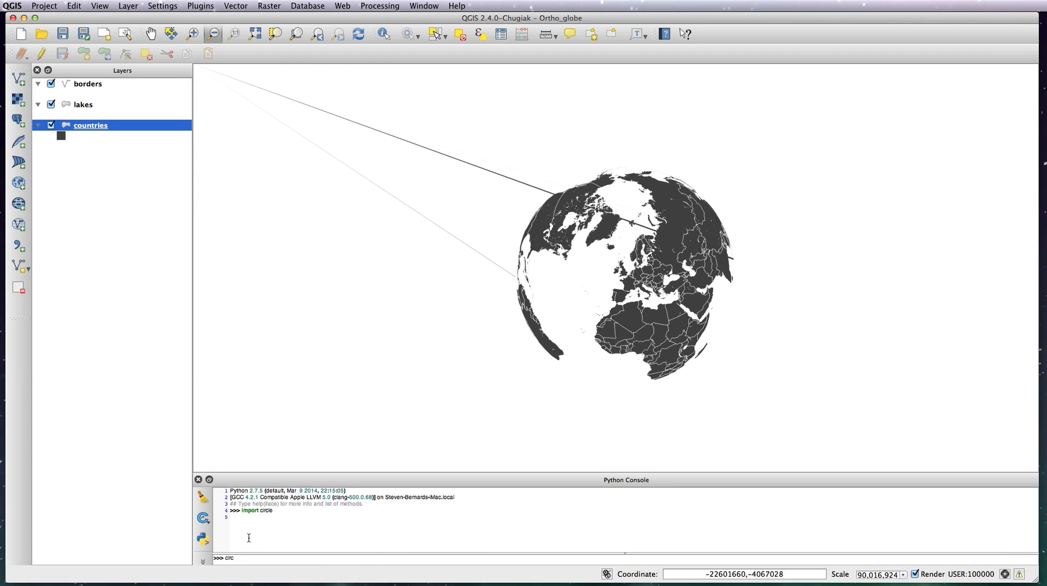
{"action": "type", "text": "le"}
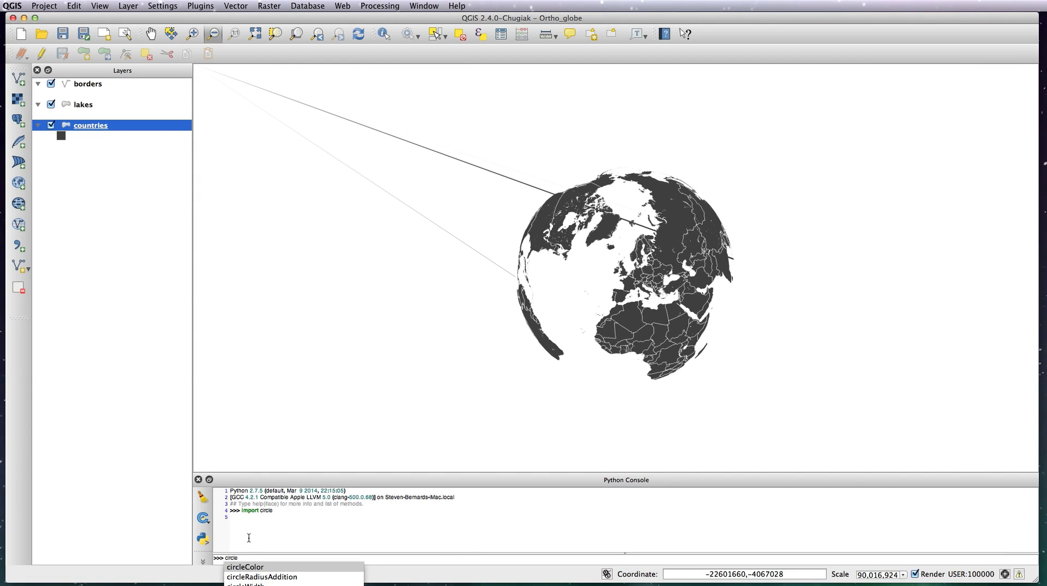
{"action": "type", "text": ".doC"}
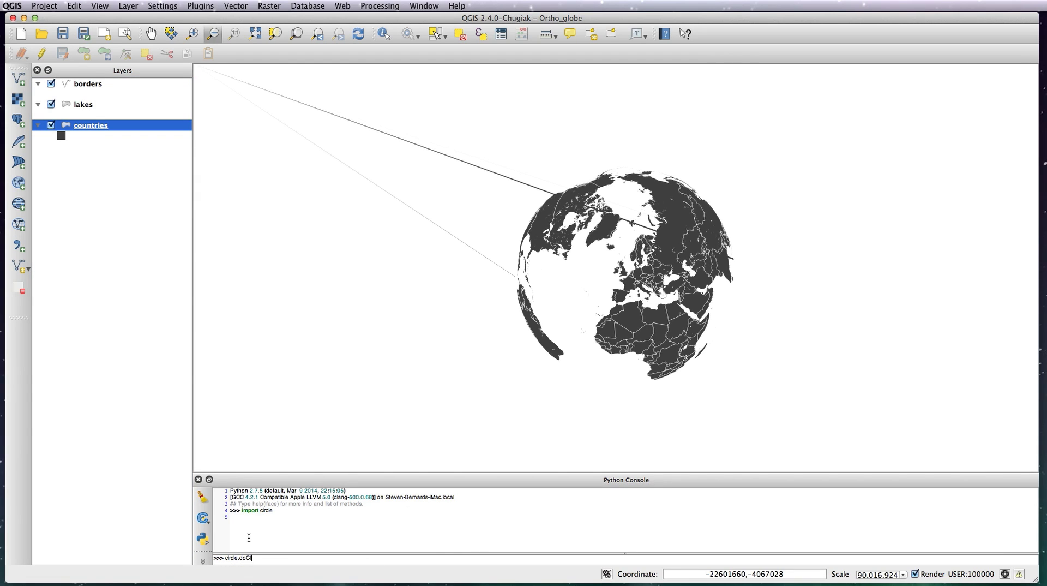
{"action": "type", "text": "lip(iface,"}
{"action": "key", "text": "super+Tab"}
{"action": "key", "text": "super+Tab"}
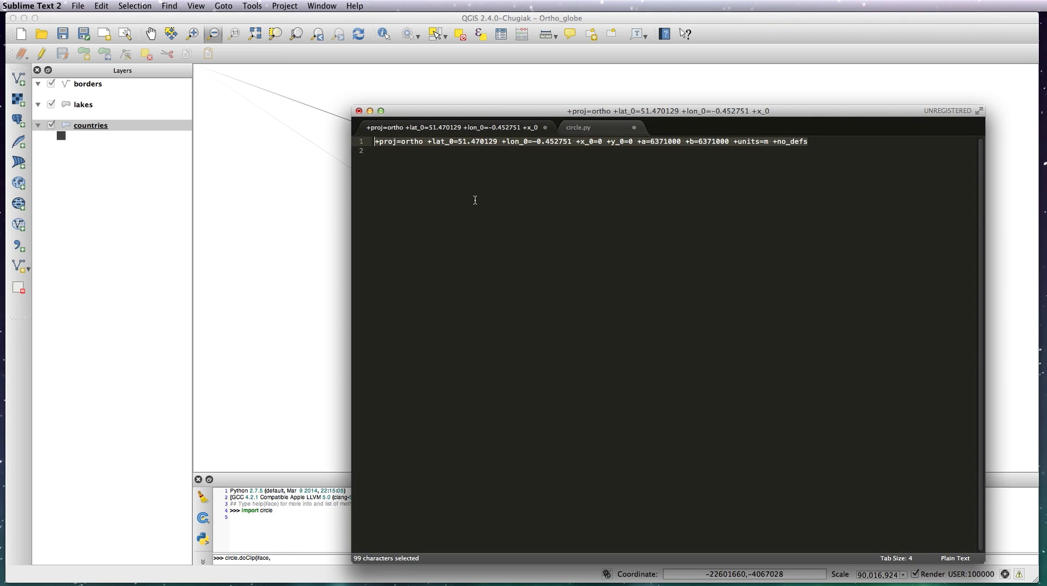
Step: Complete and run circle.doClip(iface, 51.470129, -0.452751), then select the new Clip disc layer
{"action": "left_click", "coordinate": [476, 200]}
{"action": "left_click_drag", "start_coordinate": [496, 142], "coordinate": [460, 142]}
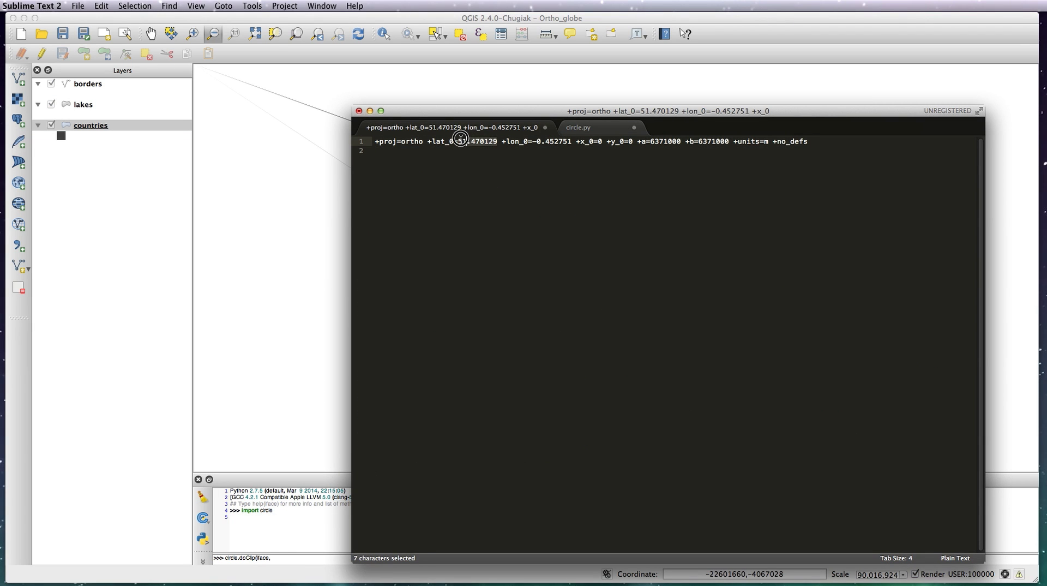
{"action": "left_click", "coordinate": [302, 515]}
{"action": "type", "text": ","}
{"action": "key", "text": "super+Tab"}
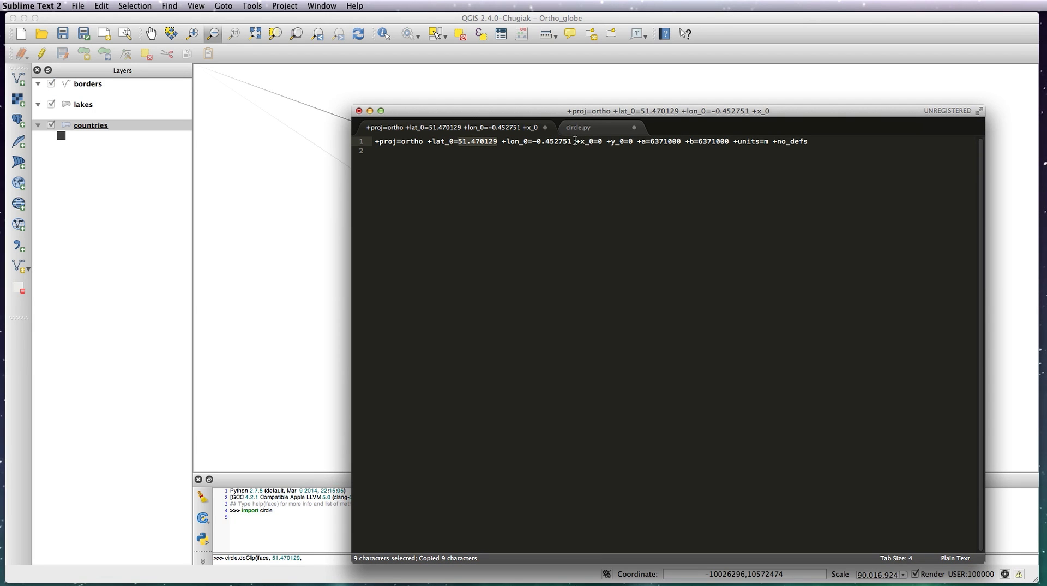
{"action": "left_click_drag", "start_coordinate": [572, 141], "coordinate": [537, 141]}
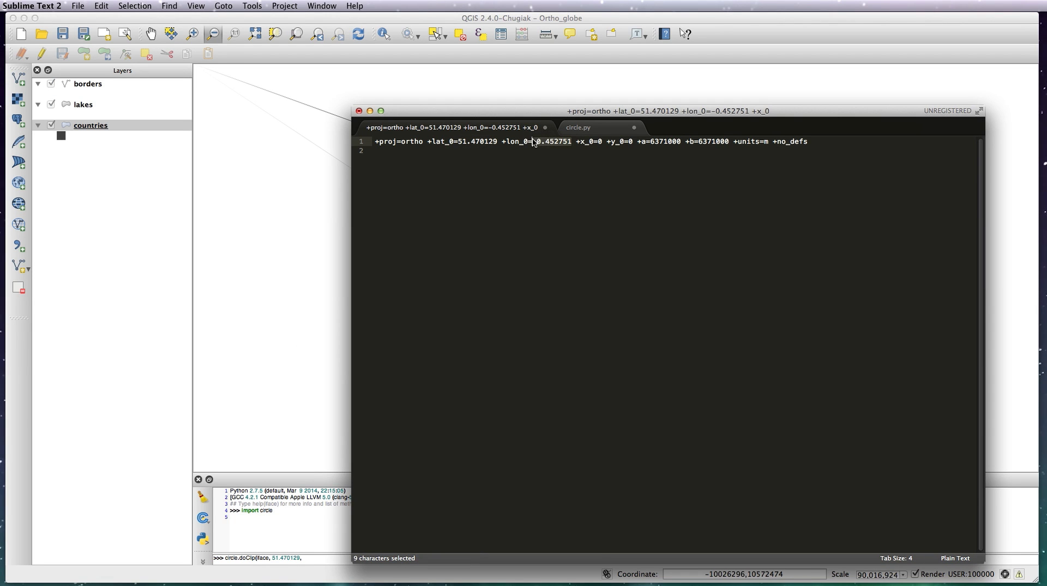
{"action": "key", "text": "super+c"}
{"action": "key", "text": "super+Tab"}
{"action": "key", "text": "super+v"}
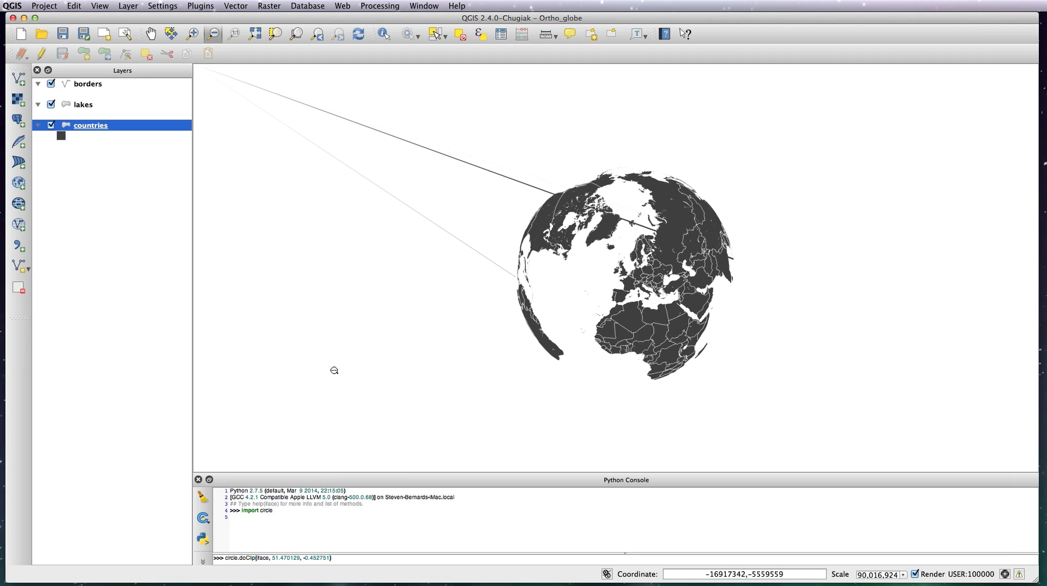
{"action": "key", "text": "Return"}
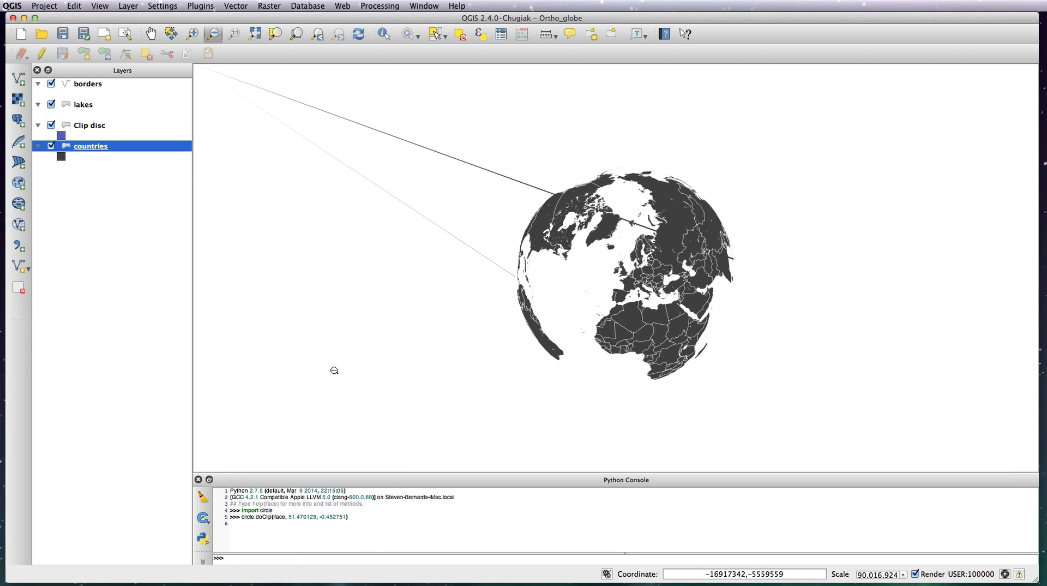
{"action": "left_click", "coordinate": [91, 129]}
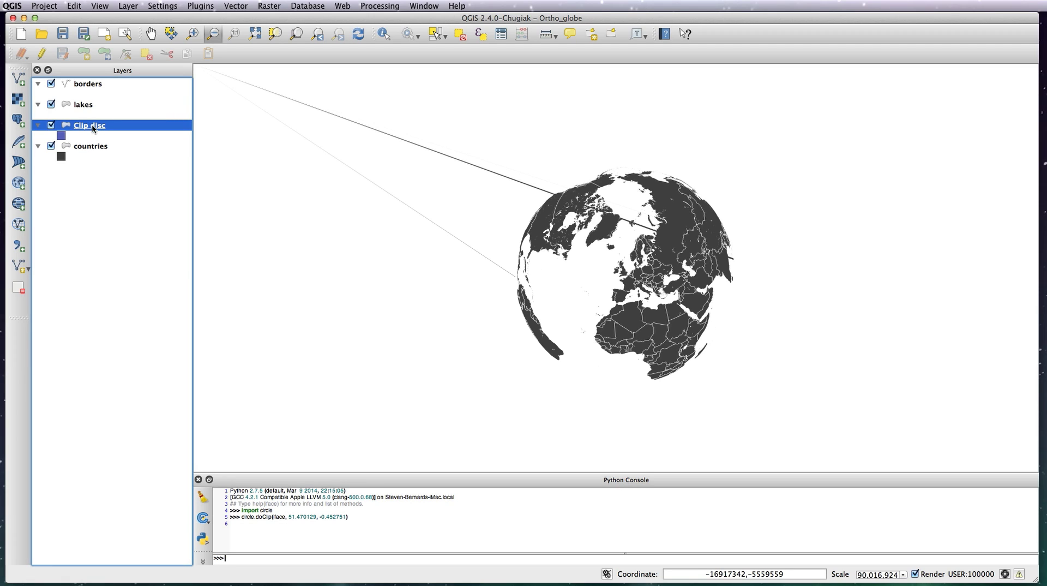
Step: Zoom to the Clip disc layer and turn off its Simplify geometry rendering option
{"action": "right_click", "coordinate": [92, 128]}
{"action": "left_click", "coordinate": [95, 132]}
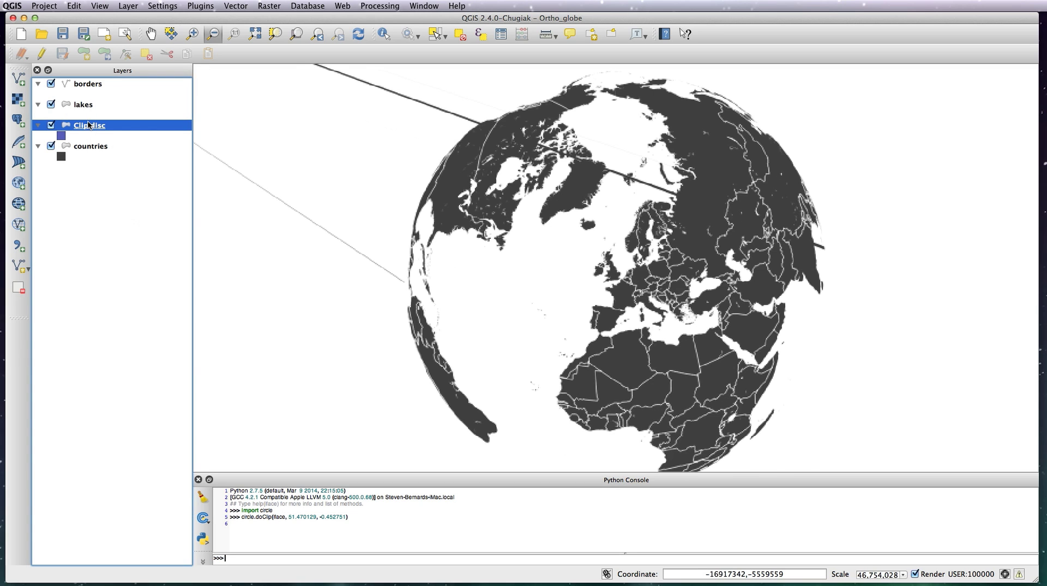
{"action": "right_click", "coordinate": [90, 125]}
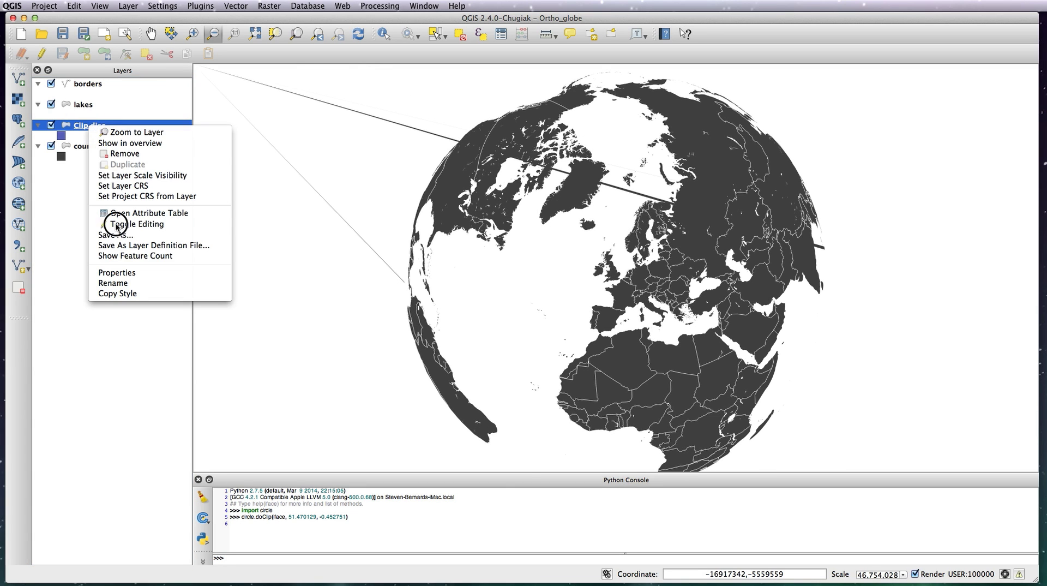
{"action": "left_click", "coordinate": [119, 271]}
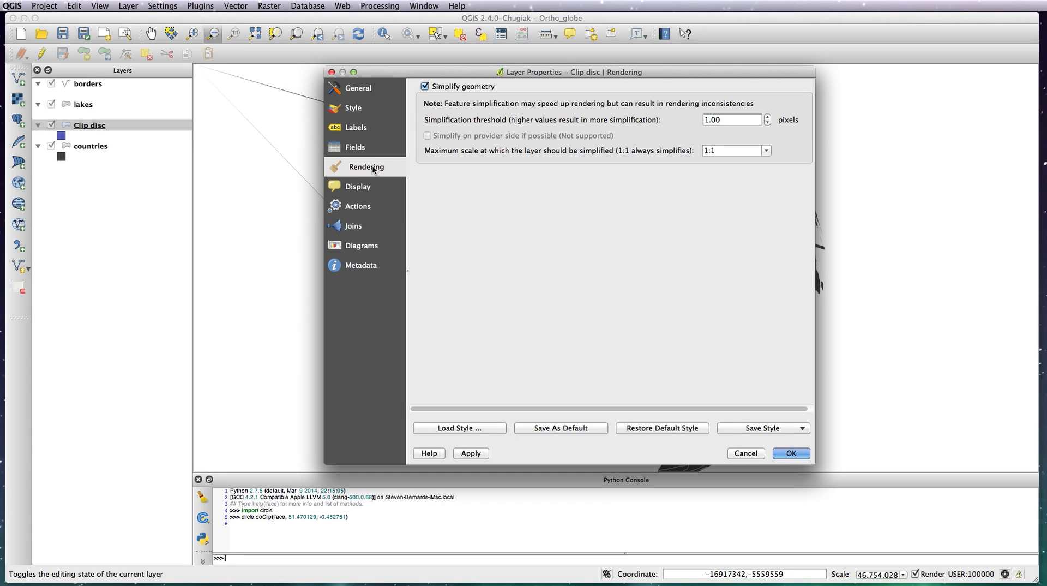
{"action": "left_click", "coordinate": [424, 87]}
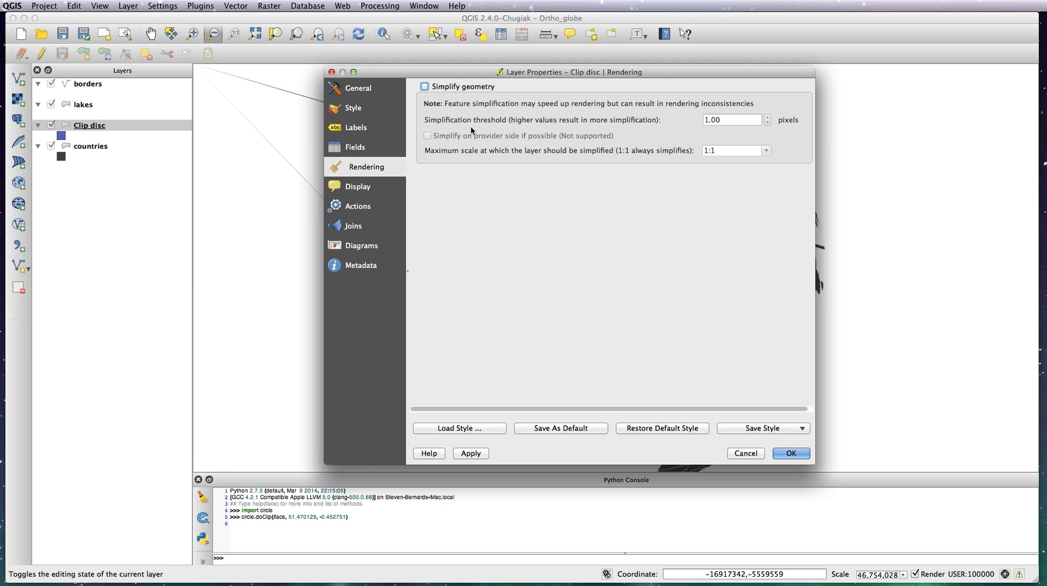
{"action": "left_click", "coordinate": [790, 453]}
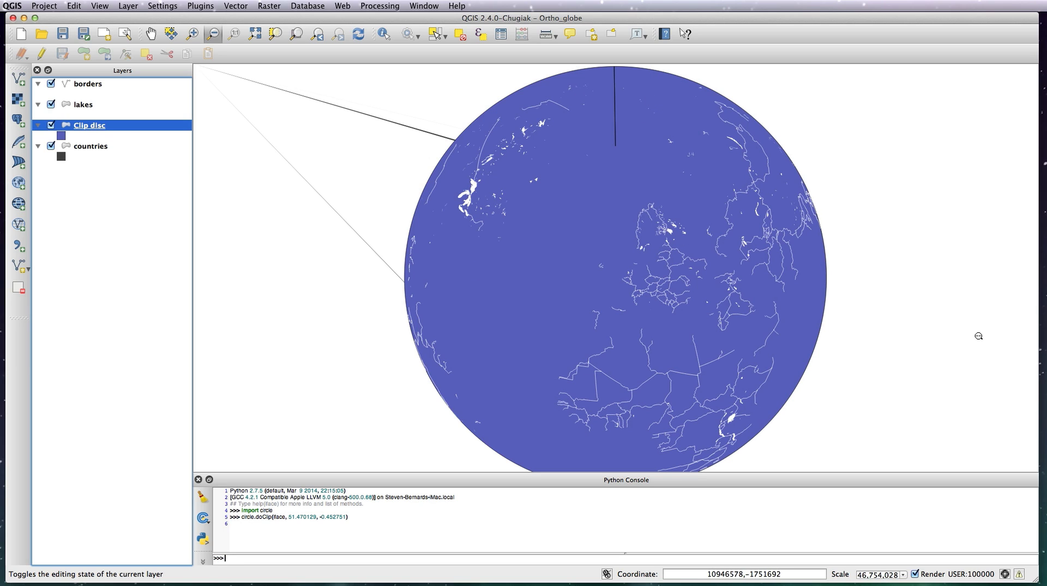
Step: Zoom the map out slightly and show the Processing Toolbox panel
{"action": "key", "text": "super+minus"}
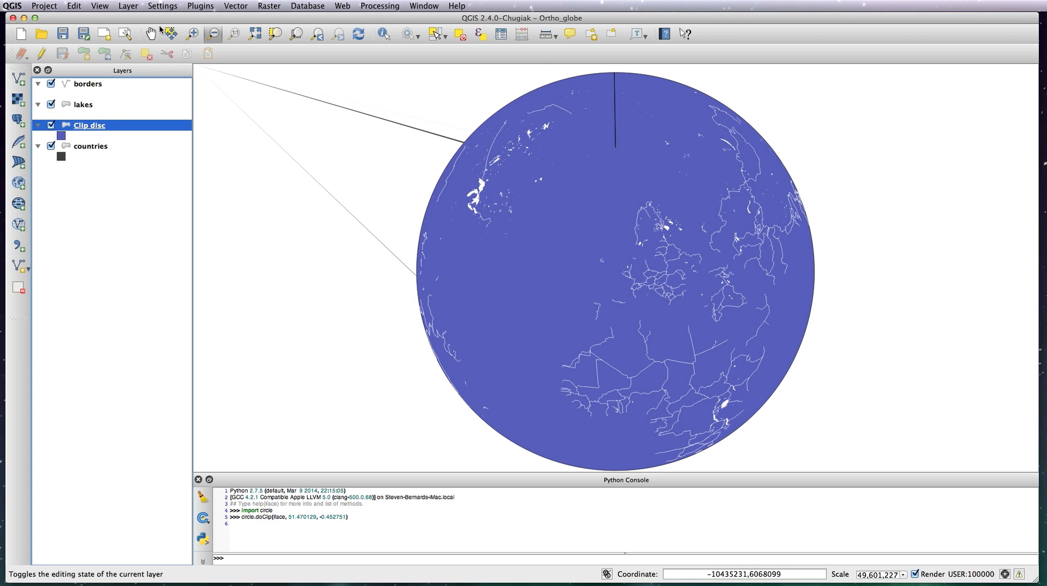
{"action": "left_click", "coordinate": [103, 7]}
{"action": "mouse_move", "coordinate": [124, 261]}
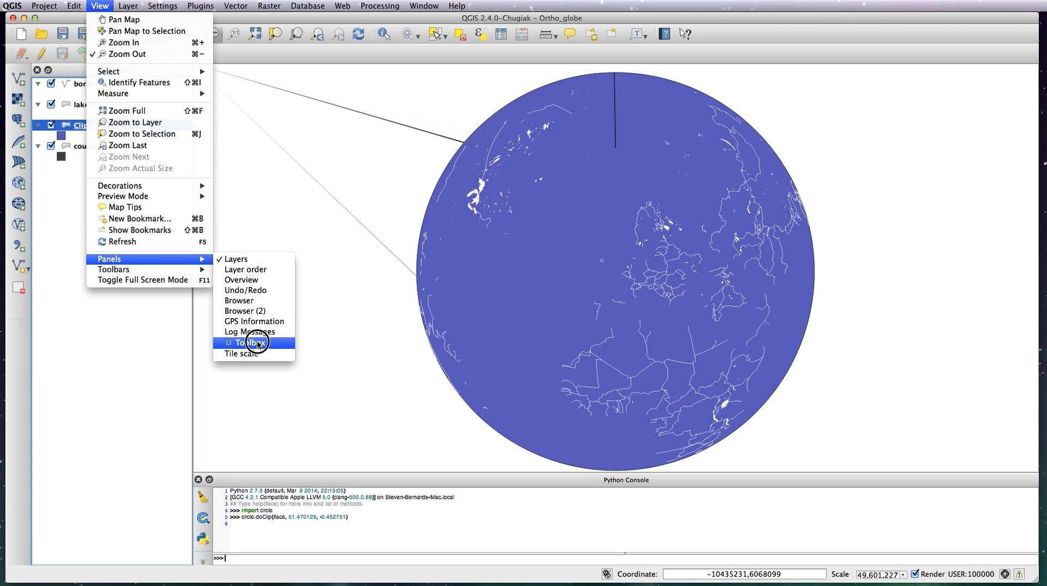
{"action": "left_click", "coordinate": [256, 343]}
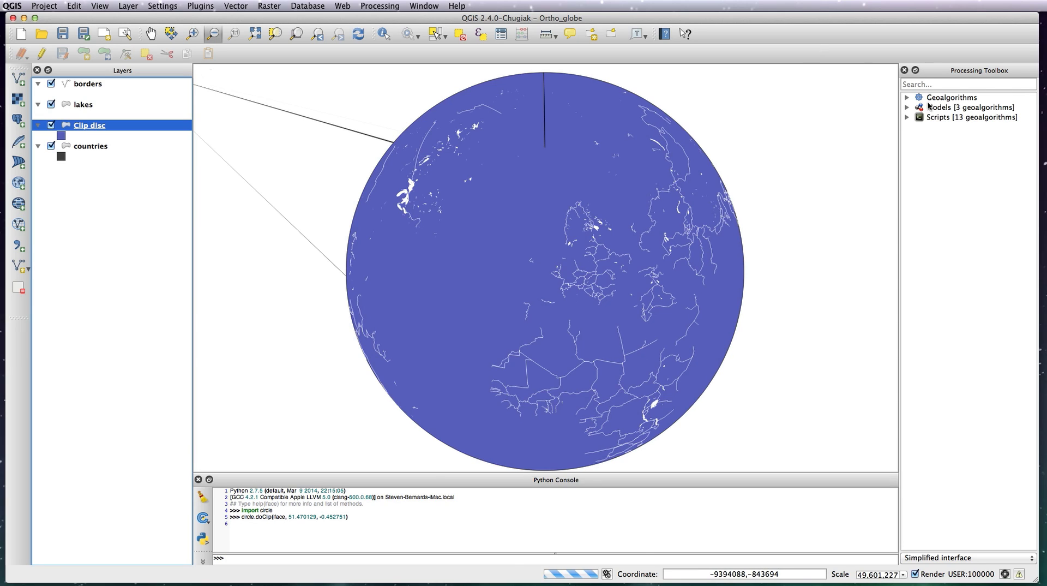
Step: Find Clip under Geoalgorithms > Vector > Overlay and run it as a batch process
{"action": "left_click", "coordinate": [907, 99]}
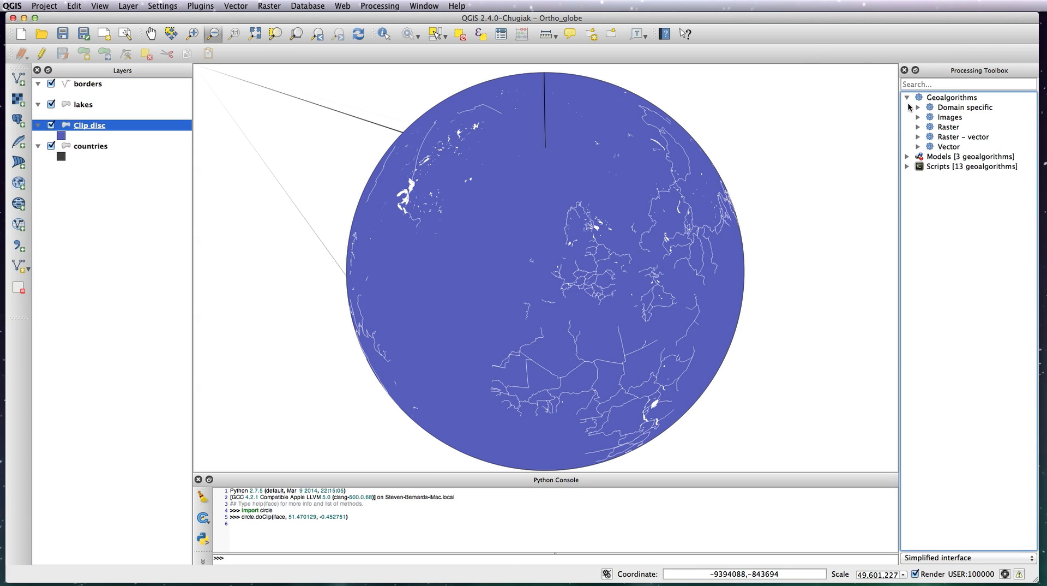
{"action": "left_click", "coordinate": [917, 147]}
{"action": "left_click", "coordinate": [927, 216]}
{"action": "left_click", "coordinate": [967, 228]}
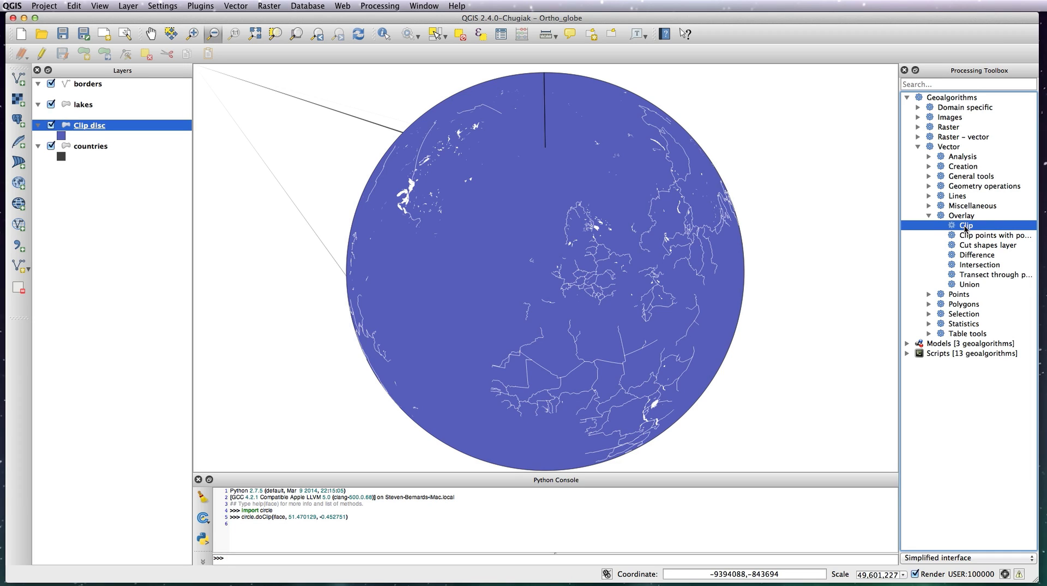
{"action": "right_click", "coordinate": [967, 228]}
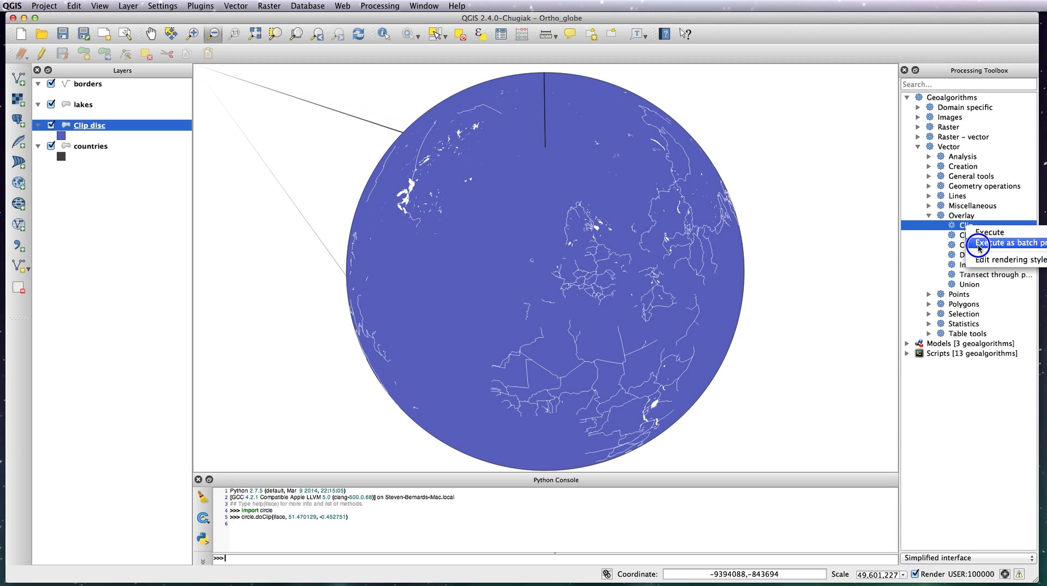
{"action": "left_click", "coordinate": [977, 247]}
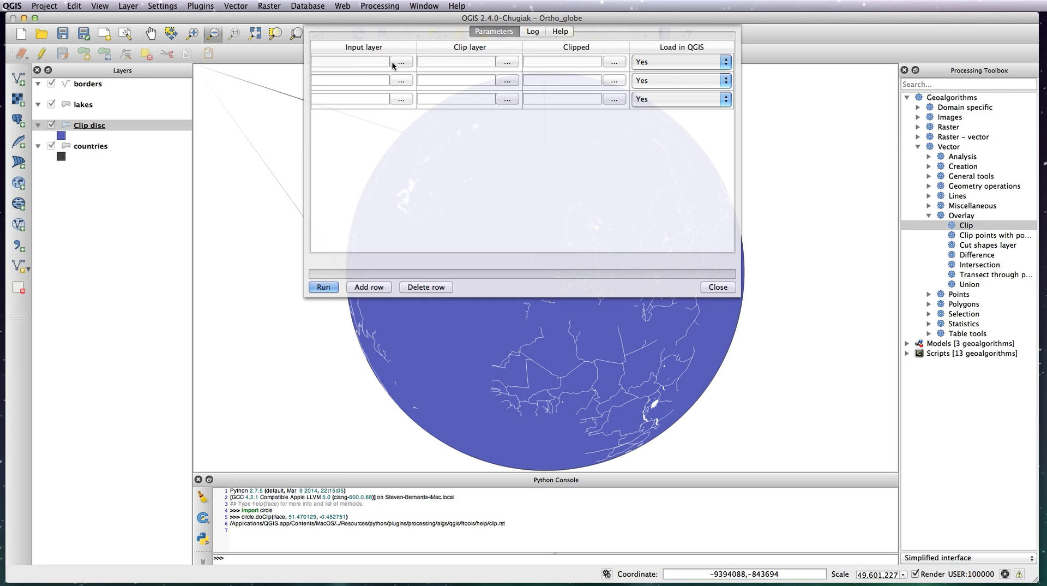
Step: Set lakes, countries and borders as the batch input layers and remove the empty fourth row
{"action": "left_click", "coordinate": [399, 62]}
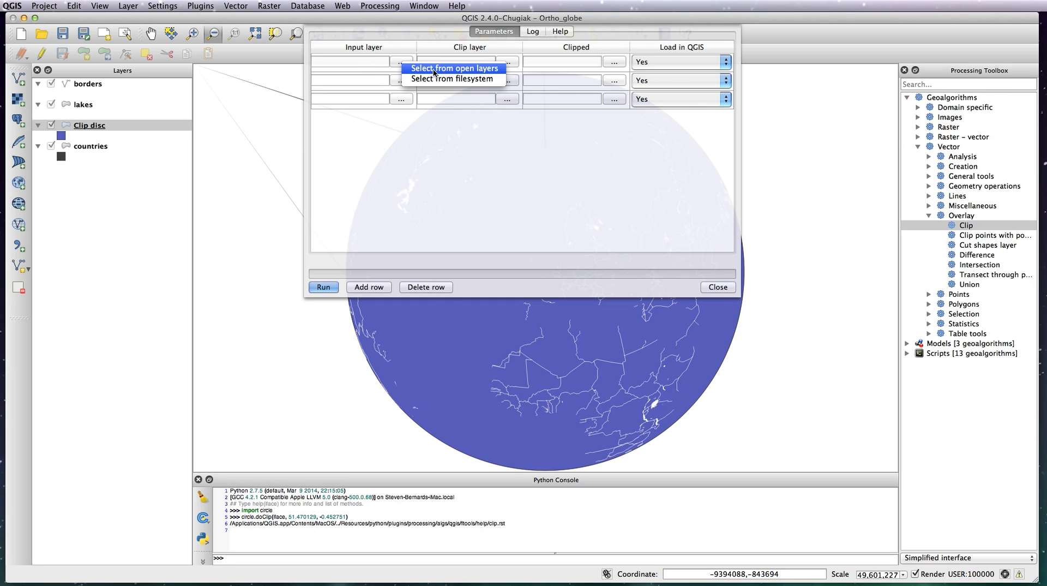
{"action": "left_click", "coordinate": [434, 69]}
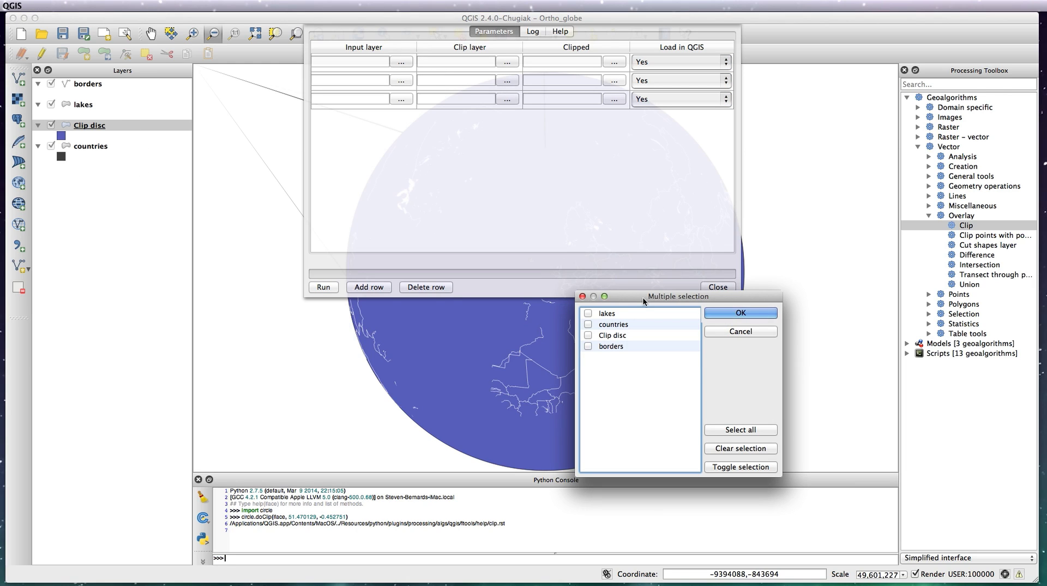
{"action": "left_click_drag", "start_coordinate": [645, 300], "coordinate": [607, 270]}
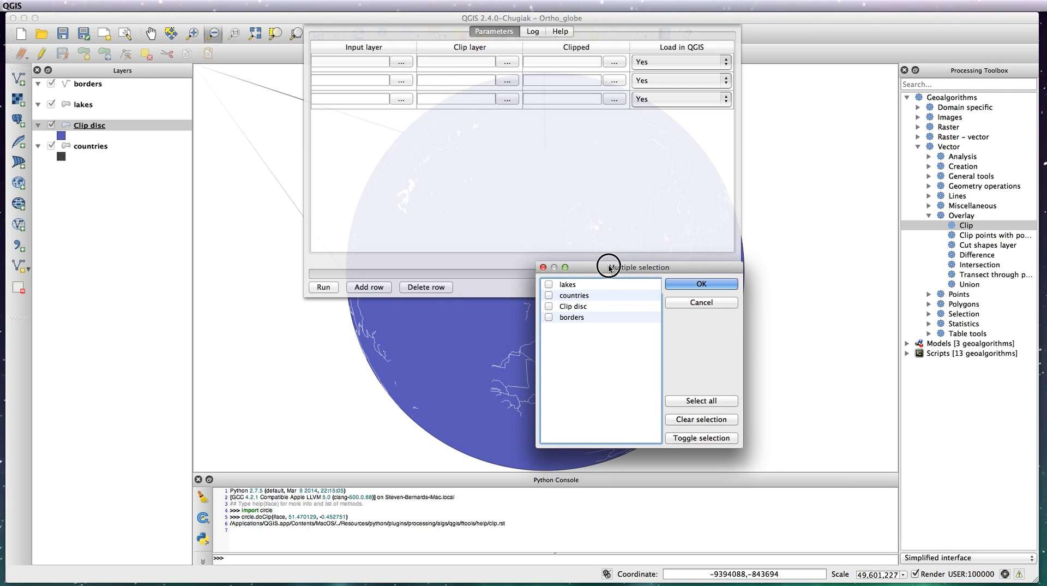
{"action": "left_click", "coordinate": [550, 284]}
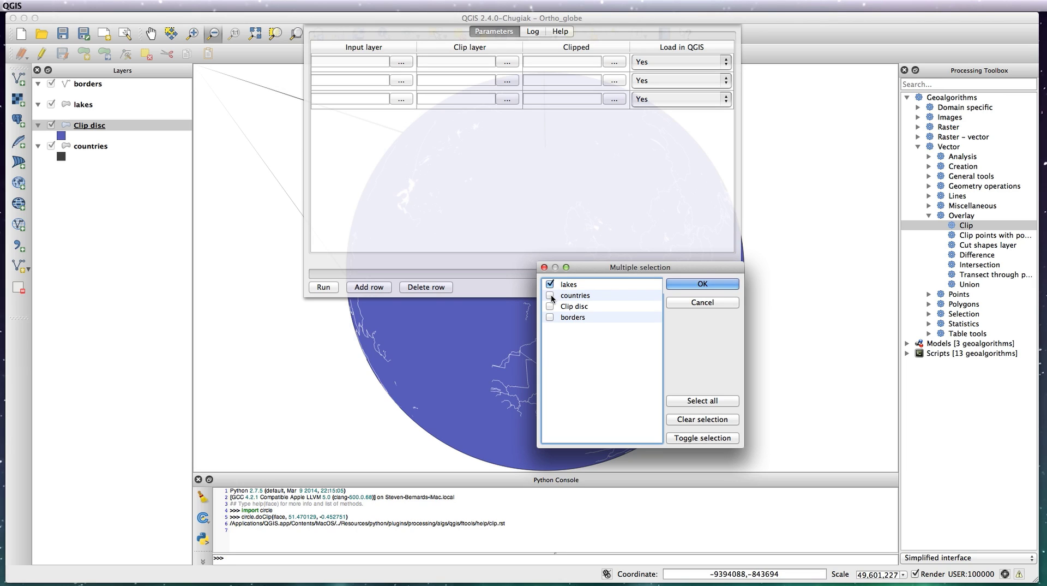
{"action": "left_click", "coordinate": [550, 296]}
{"action": "left_click", "coordinate": [550, 318]}
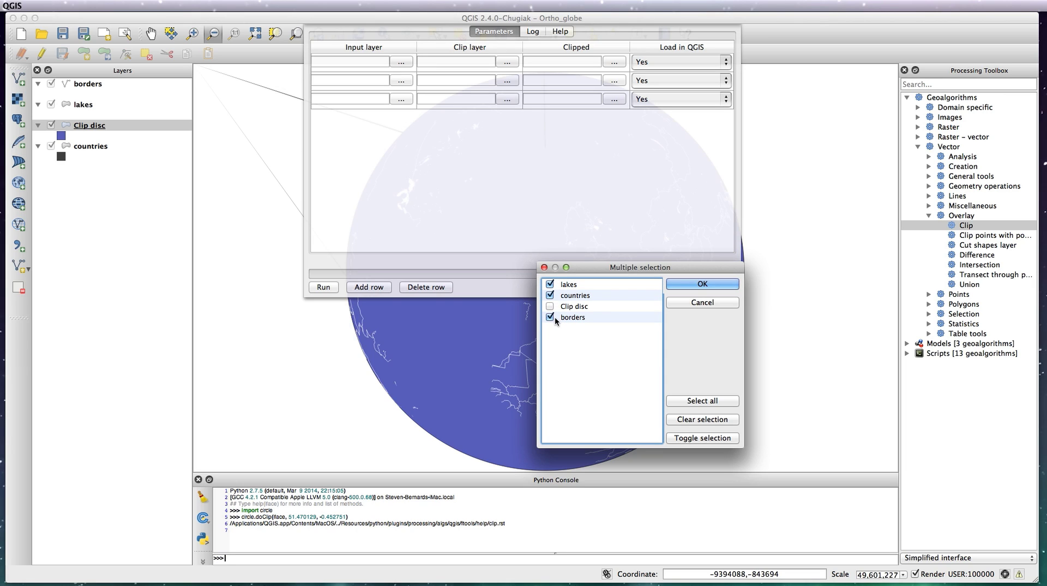
{"action": "left_click", "coordinate": [701, 284]}
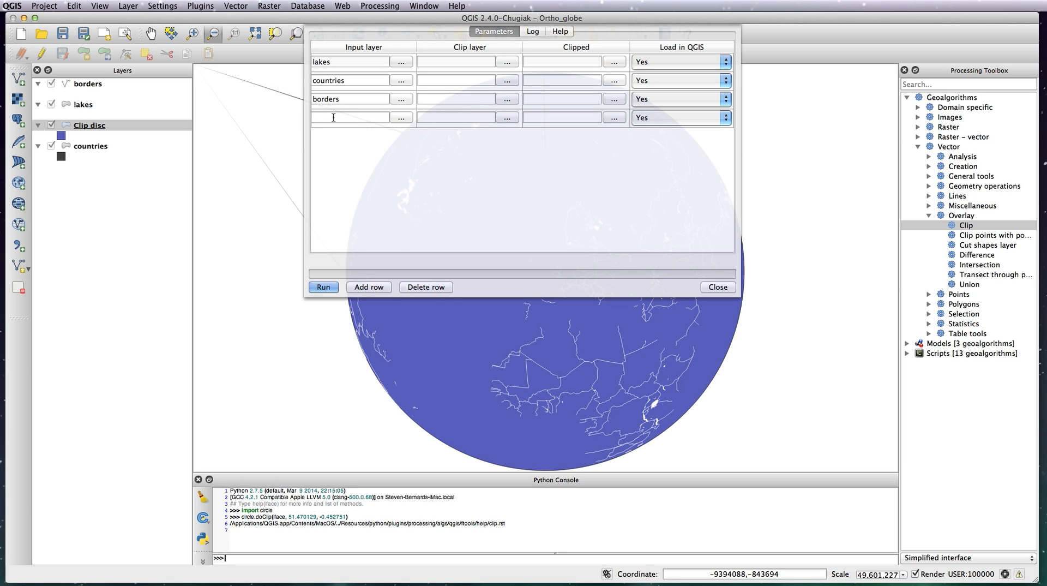
{"action": "left_click", "coordinate": [424, 287]}
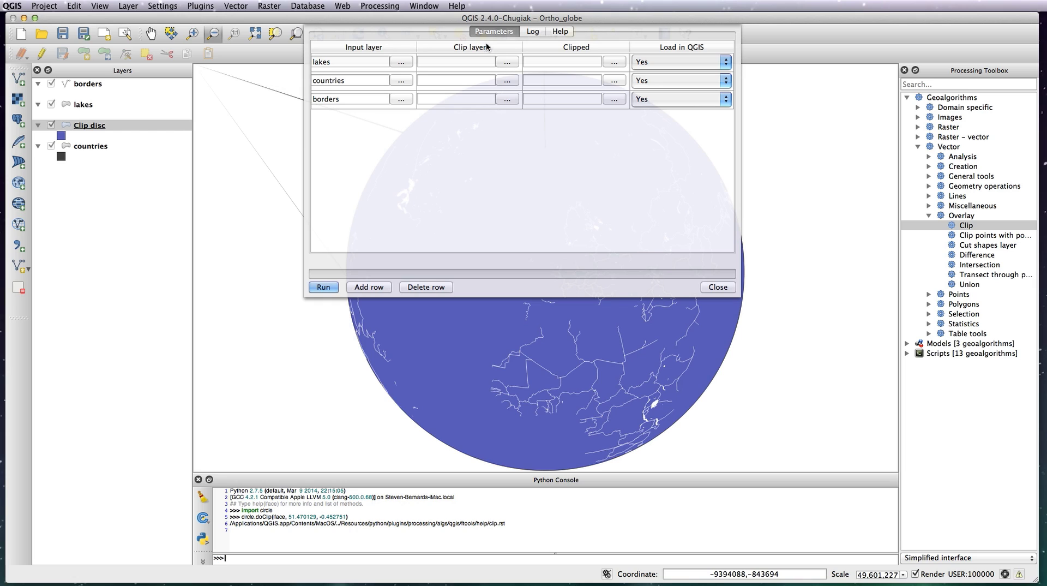
Step: Choose Clip disc as the clip layer and fill it down to every row
{"action": "left_click", "coordinate": [507, 63]}
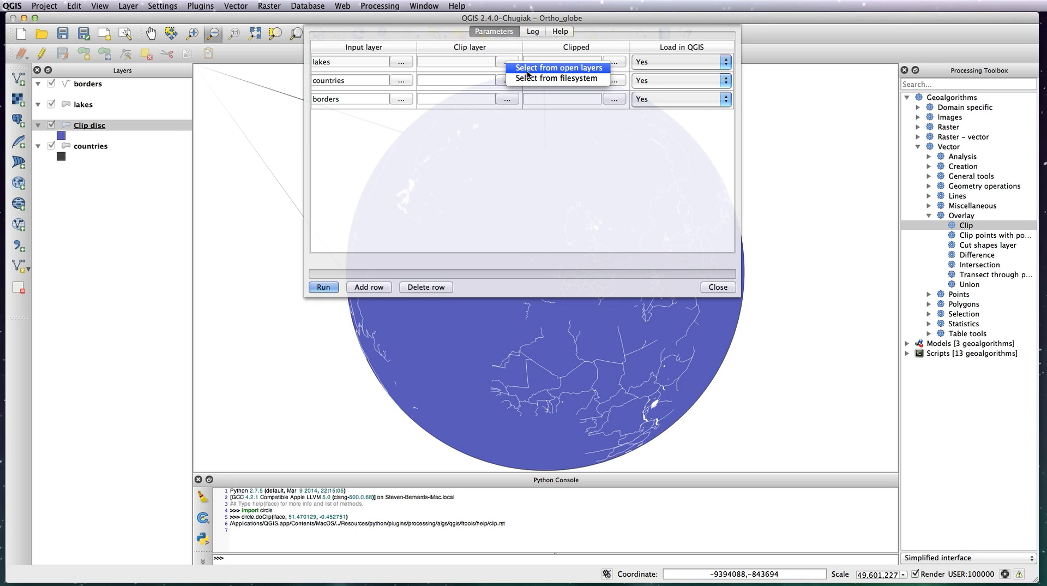
{"action": "left_click", "coordinate": [529, 73]}
{"action": "left_click", "coordinate": [588, 335]}
{"action": "left_click", "coordinate": [740, 313]}
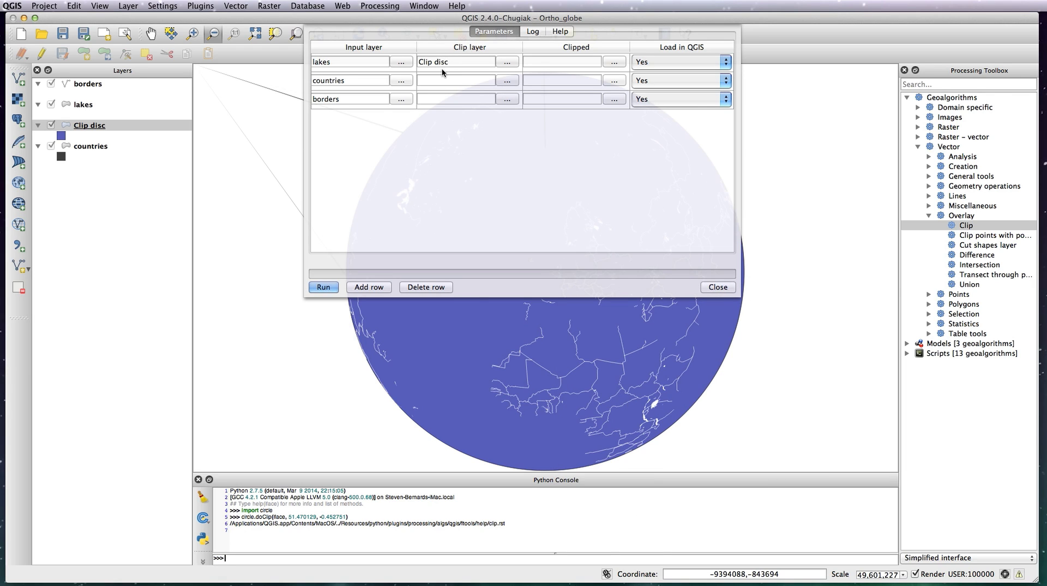
{"action": "left_click", "coordinate": [472, 48]}
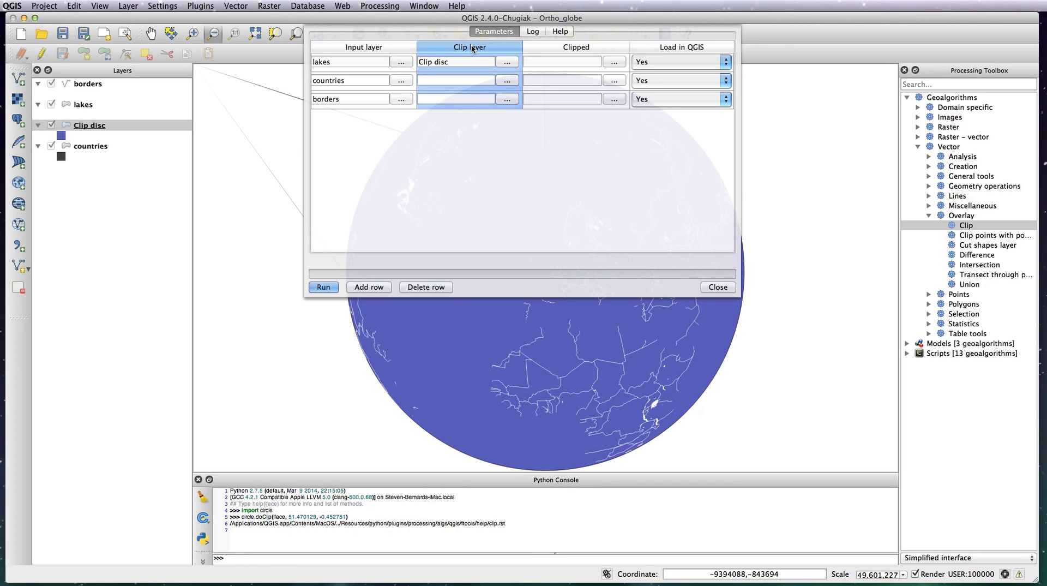
{"action": "left_click", "coordinate": [473, 48]}
{"action": "left_click", "coordinate": [472, 47]}
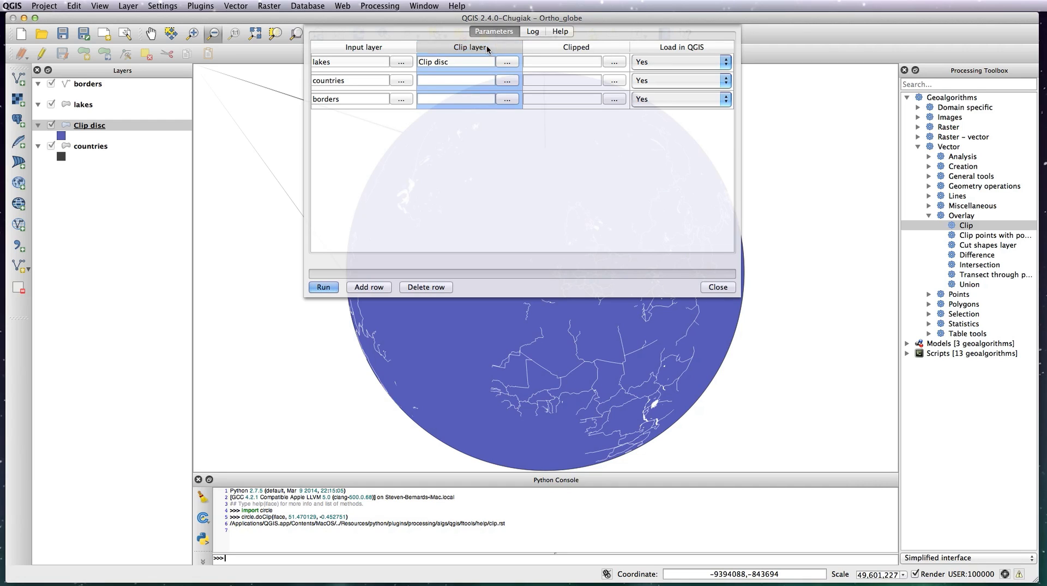
{"action": "double_click", "coordinate": [487, 48]}
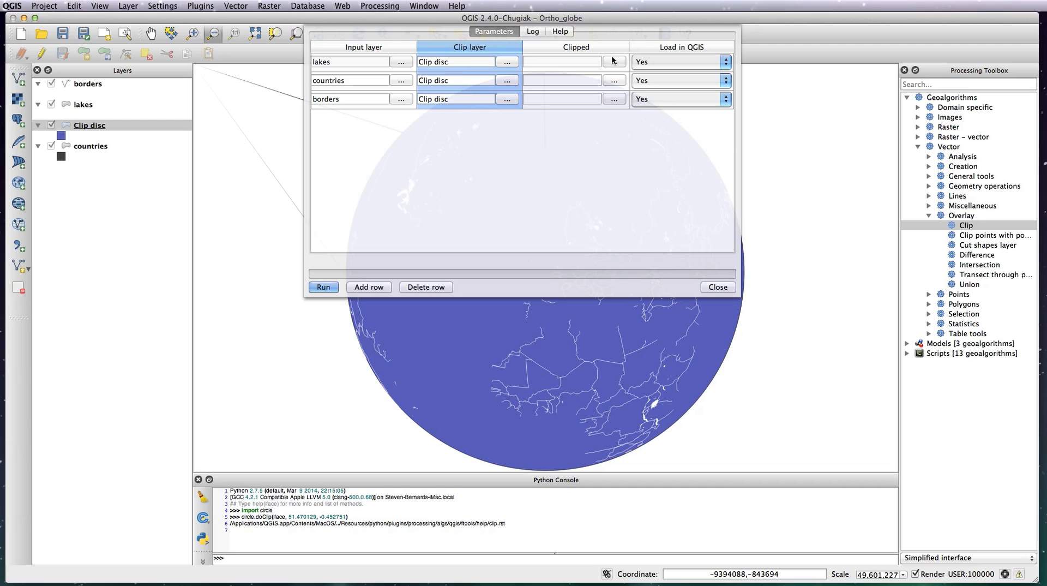
Step: Name the outputs clipped_ in the clipped folder, autofilled from each row's input layer
{"action": "left_click", "coordinate": [613, 62]}
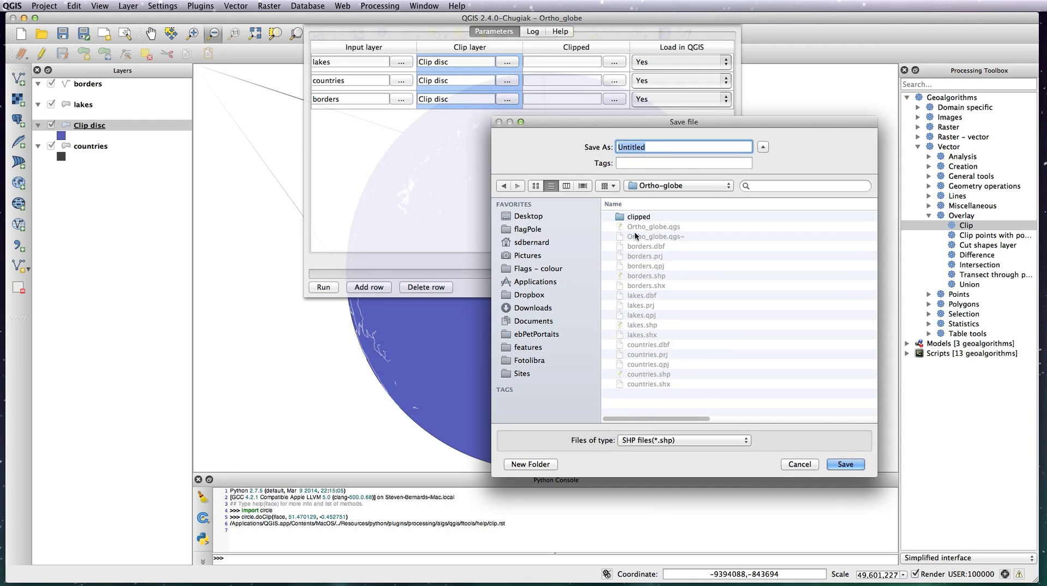
{"action": "double_click", "coordinate": [638, 217]}
{"action": "double_click", "coordinate": [655, 147]}
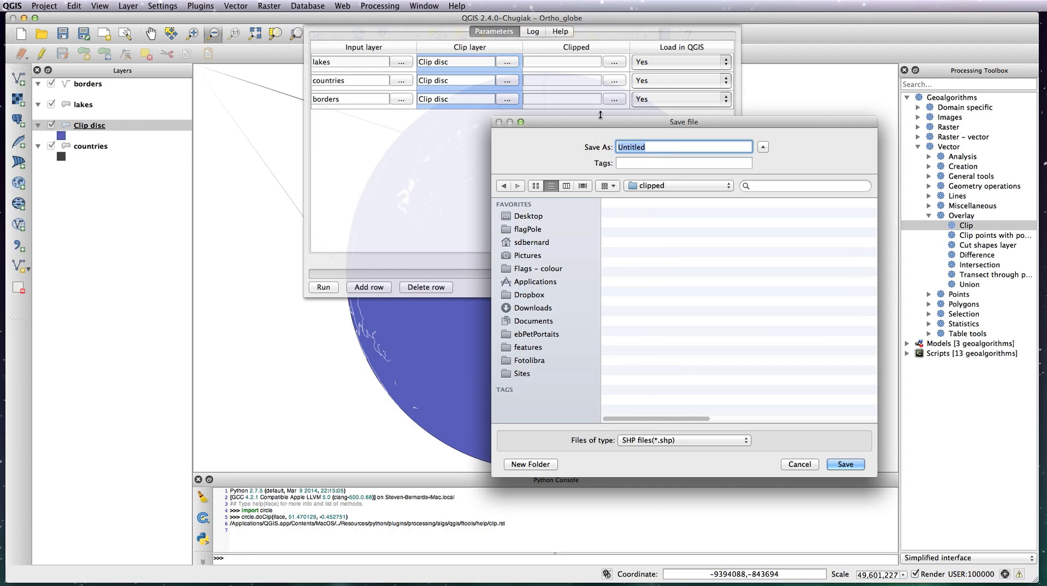
{"action": "type", "text": "clipped_"}
{"action": "left_click", "coordinate": [846, 464]}
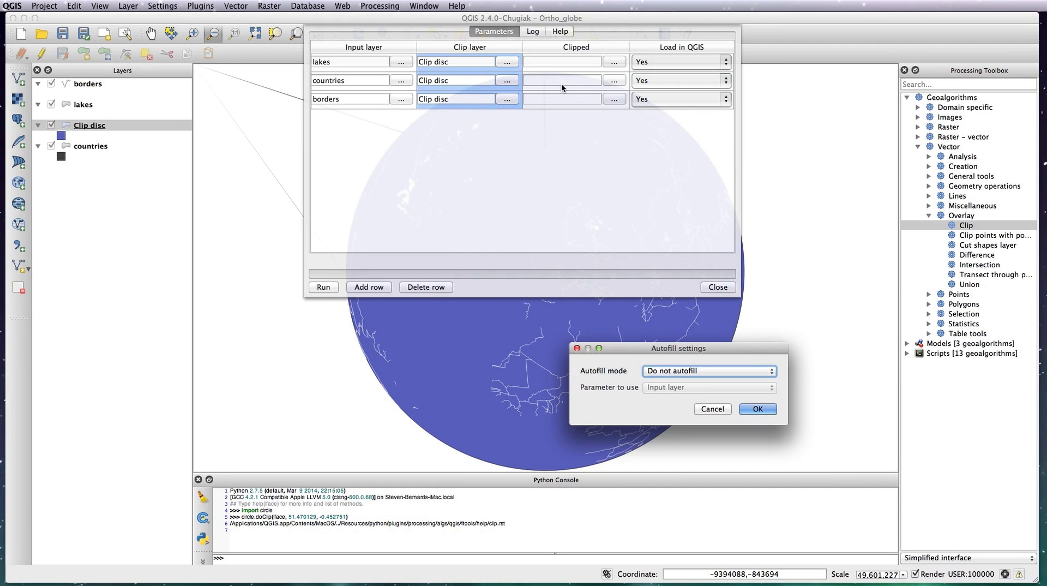
{"action": "left_click", "coordinate": [692, 372]}
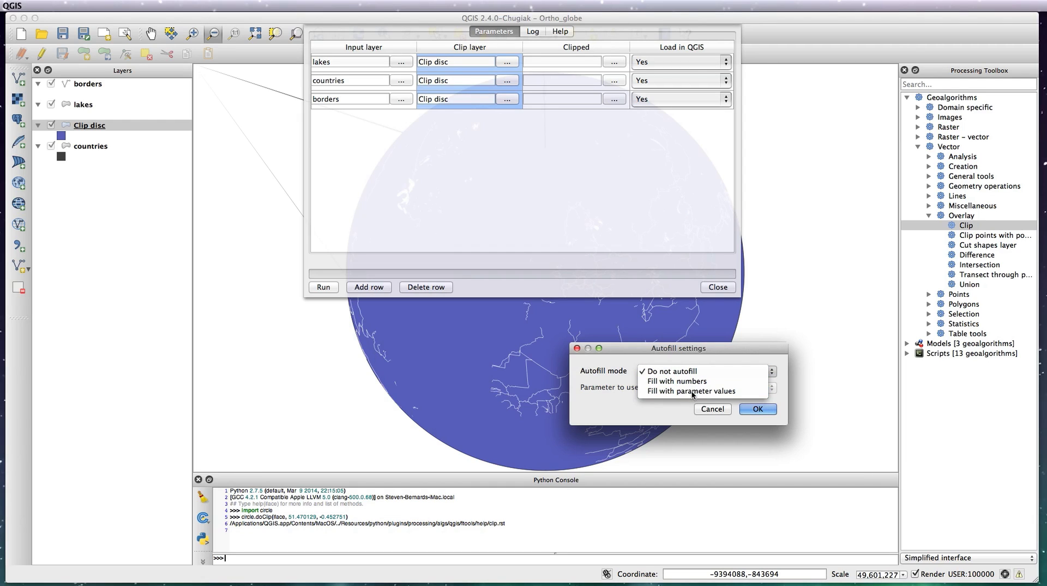
{"action": "left_click", "coordinate": [691, 391]}
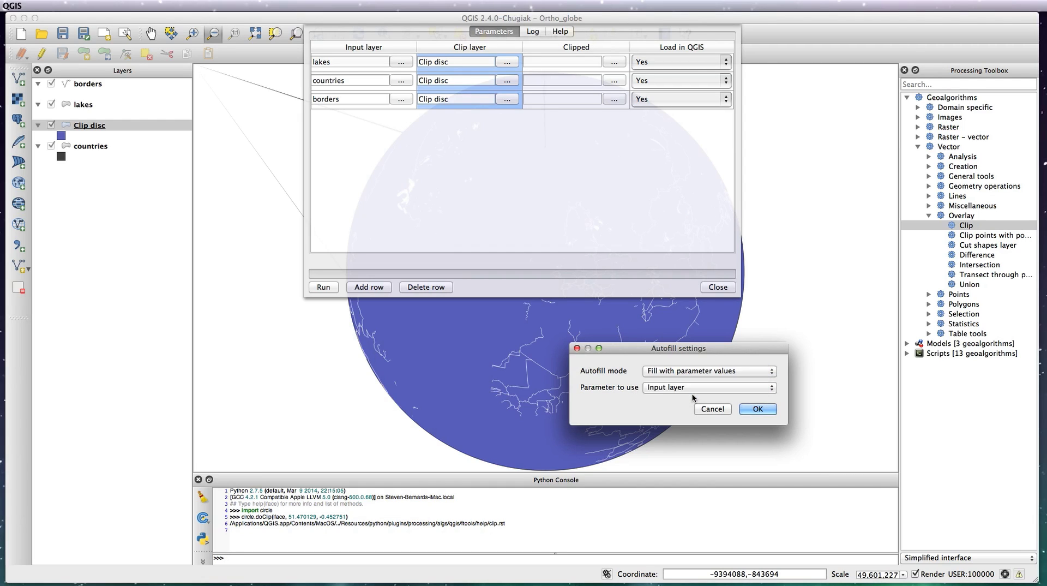
{"action": "left_click", "coordinate": [757, 409]}
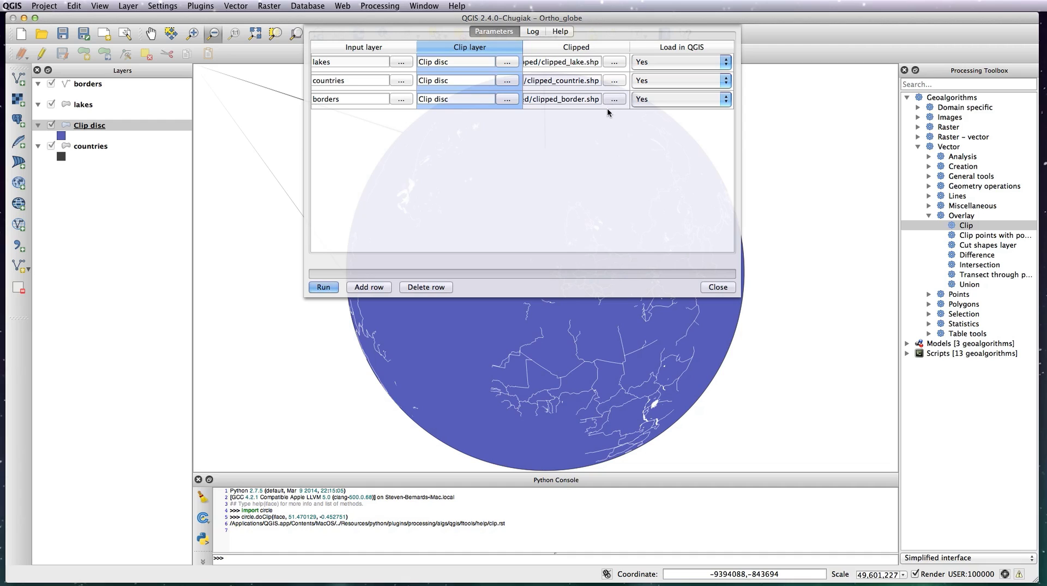
Step: Set Load in QGIS to No for all three batch rows
{"action": "left_click", "coordinate": [724, 62]}
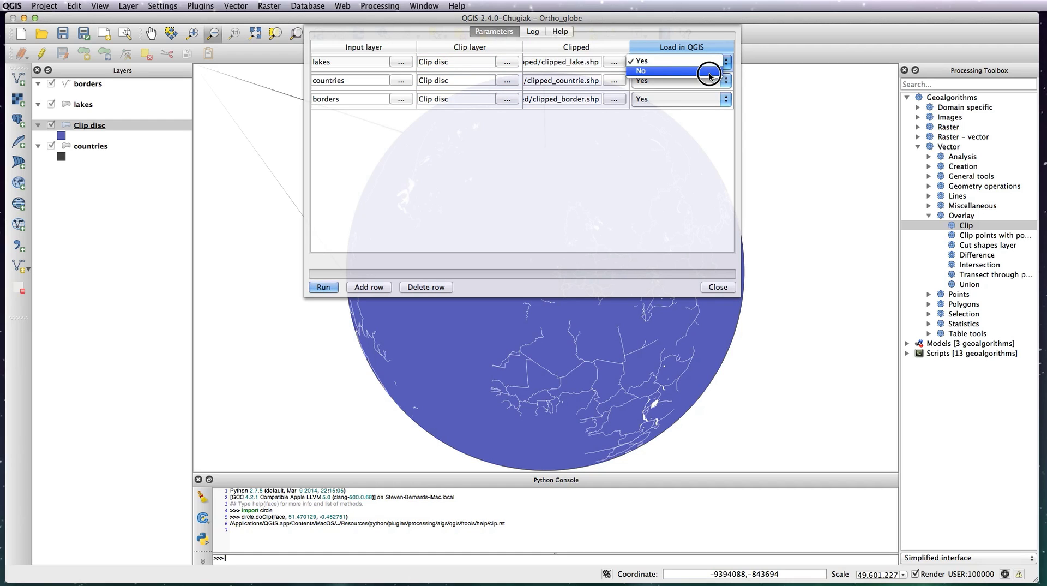
{"action": "left_click", "coordinate": [702, 72]}
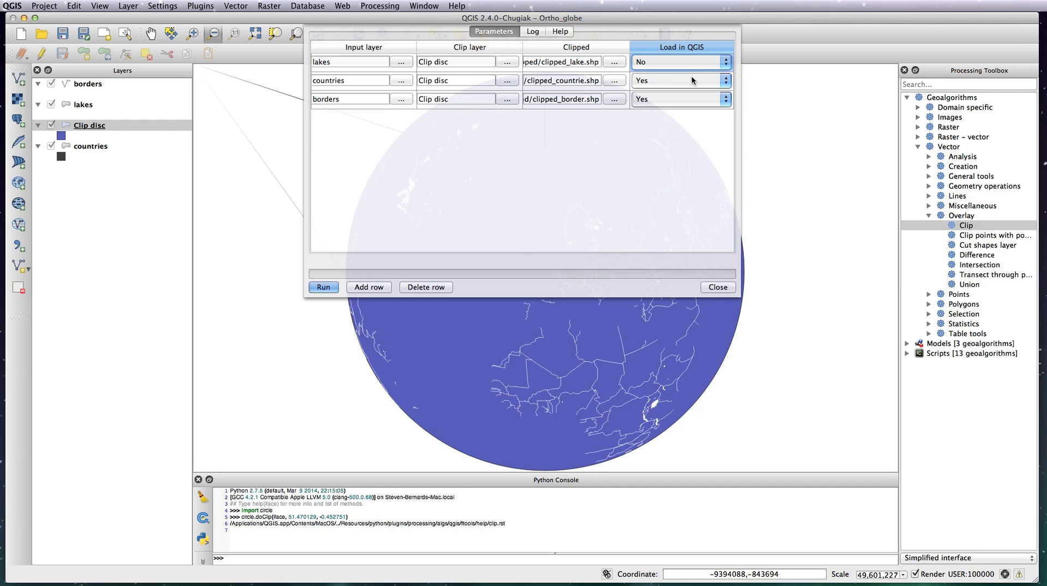
{"action": "left_click", "coordinate": [696, 50]}
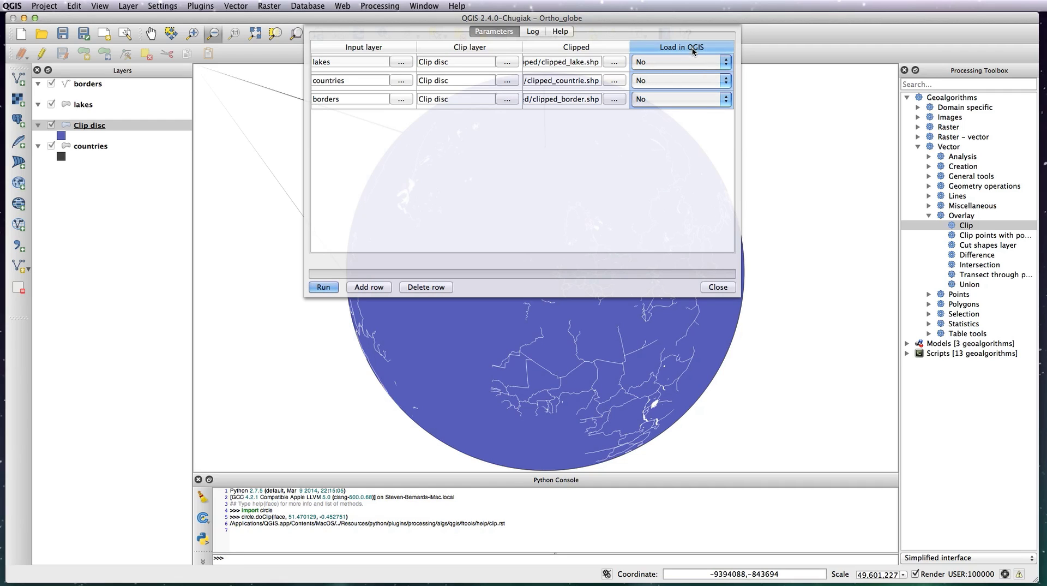
Step: Run the batch Clip for lakes, countries and borders and dismiss the completion message
{"action": "left_click", "coordinate": [322, 288]}
{"action": "left_click", "coordinate": [322, 288]}
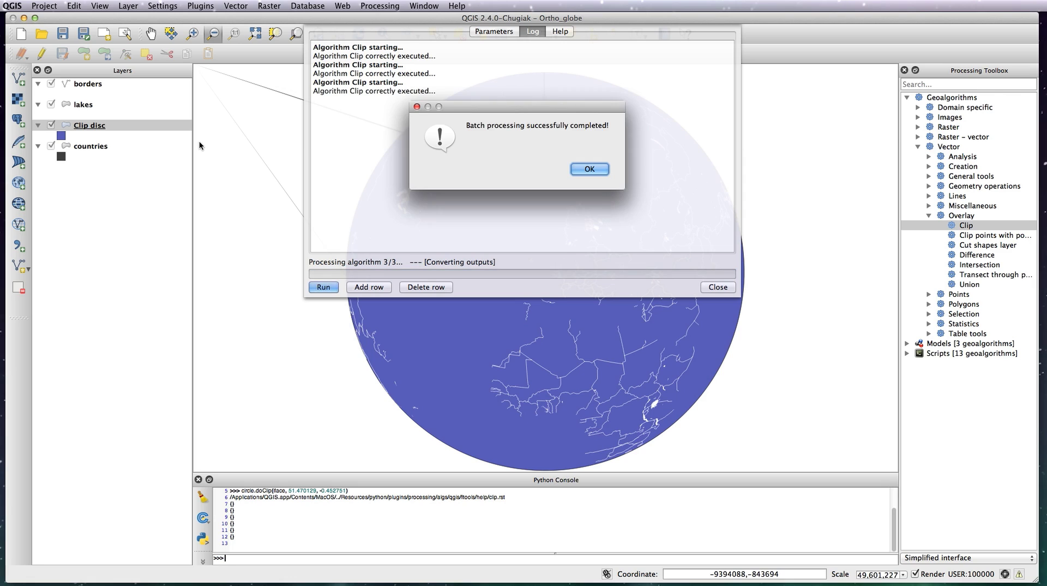
{"action": "left_click", "coordinate": [590, 168]}
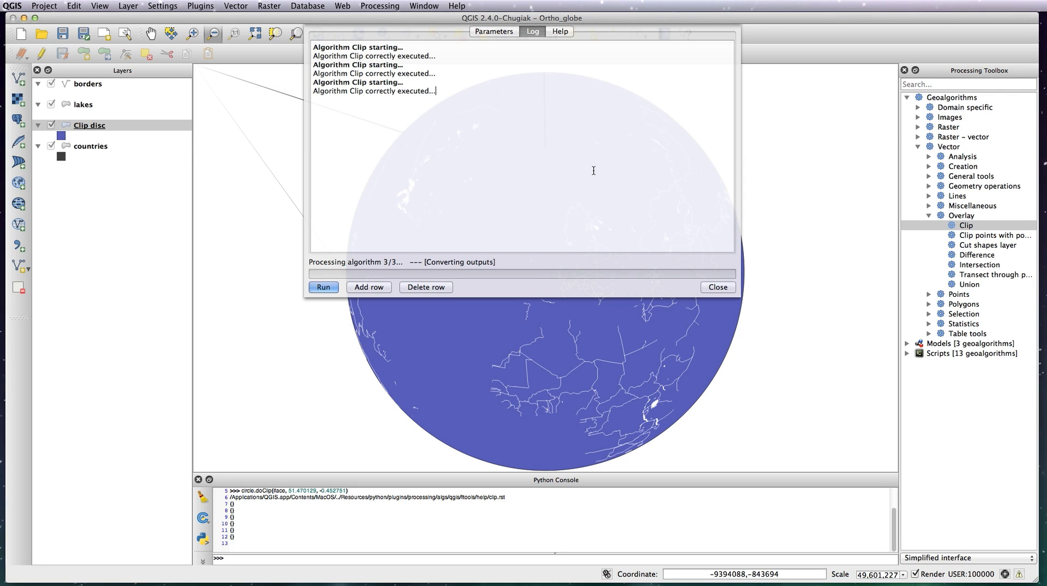
Step: Close the Clip tool, remove the original borders, lakes and countries layers, and open Add Vector Layer
{"action": "left_click", "coordinate": [716, 290]}
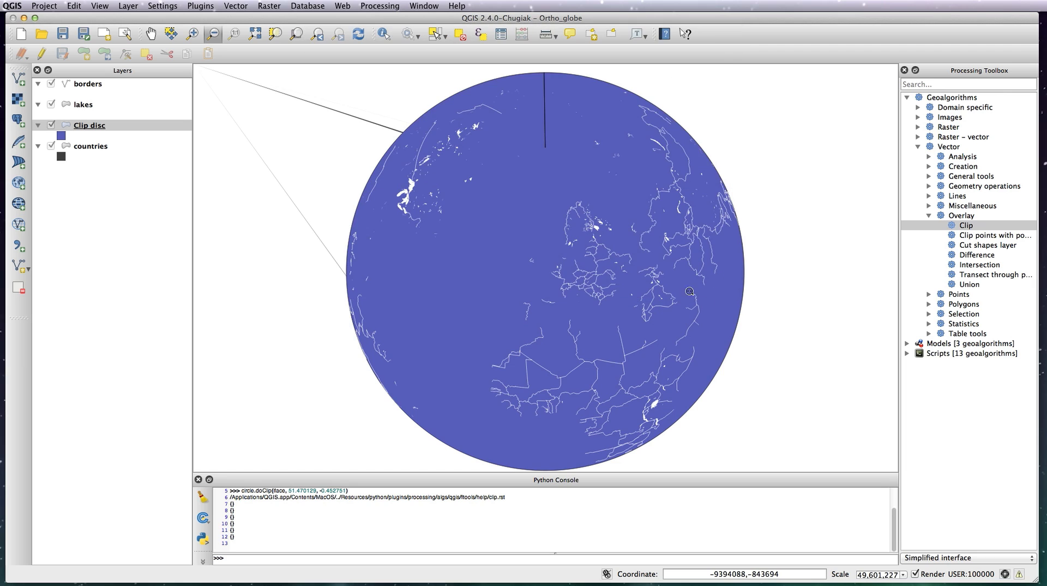
{"action": "left_click", "coordinate": [82, 87]}
{"action": "left_click", "coordinate": [82, 104], "text": "super"}
{"action": "left_click", "coordinate": [90, 146], "text": "super"}
{"action": "left_click", "coordinate": [18, 286]}
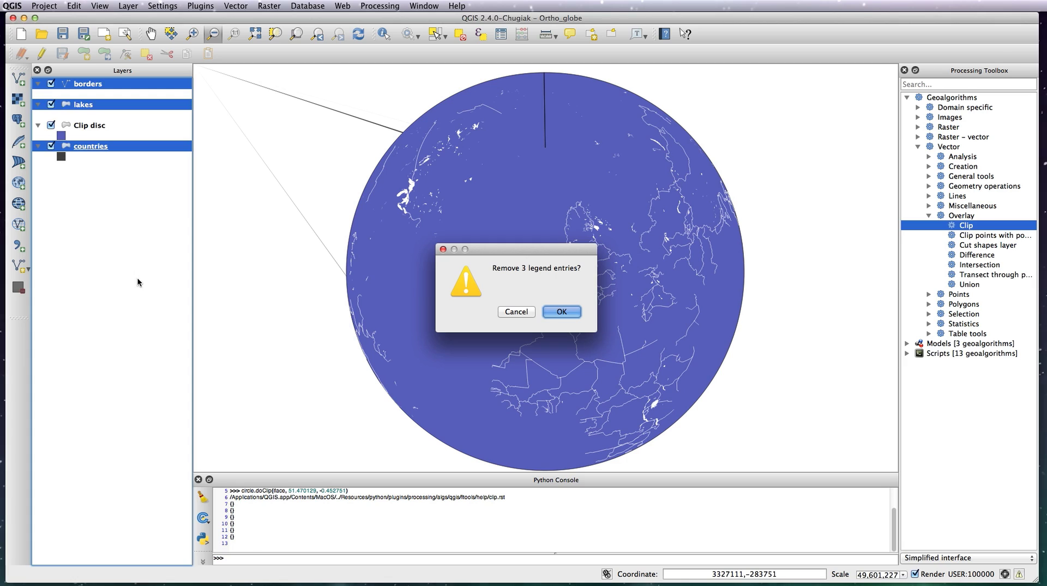
{"action": "left_click", "coordinate": [571, 315]}
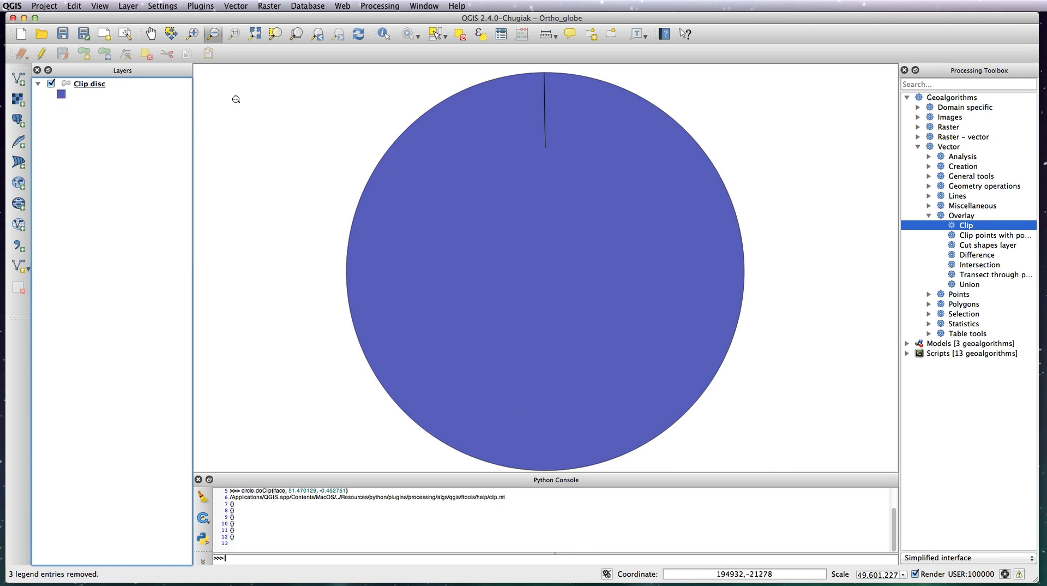
{"action": "left_click", "coordinate": [12, 82]}
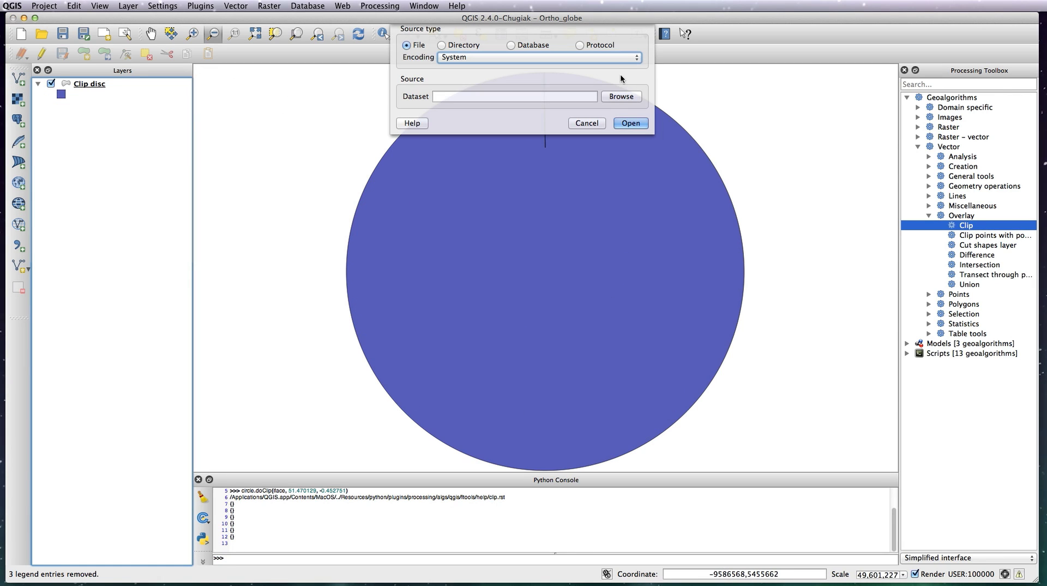
Step: Load clipped_border.shp, clipped_countrie.shp and clipped_lake.shp from the clipped folder
{"action": "left_click", "coordinate": [620, 97]}
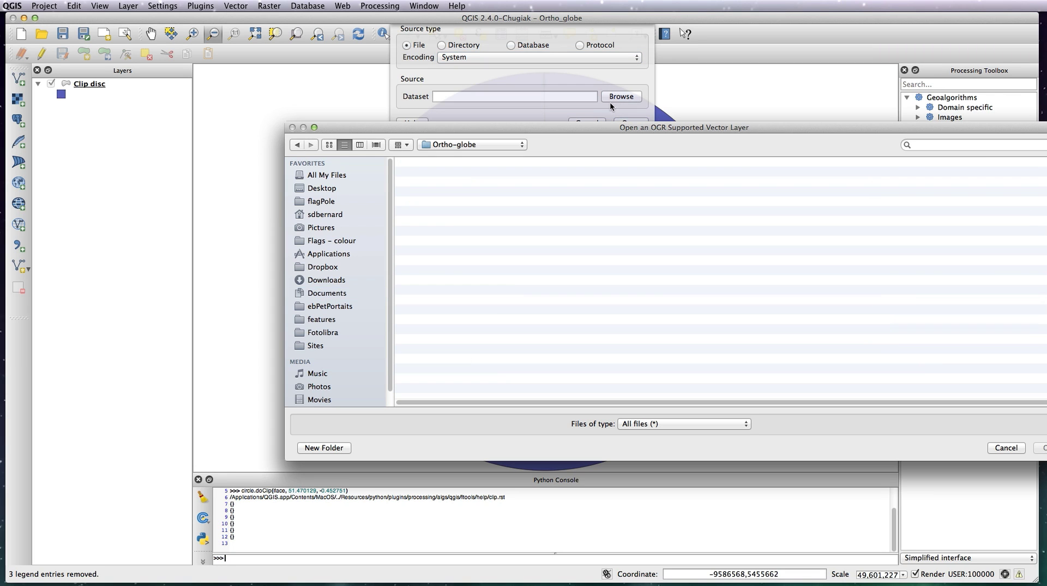
{"action": "left_click", "coordinate": [427, 177]}
{"action": "double_click", "coordinate": [431, 177]}
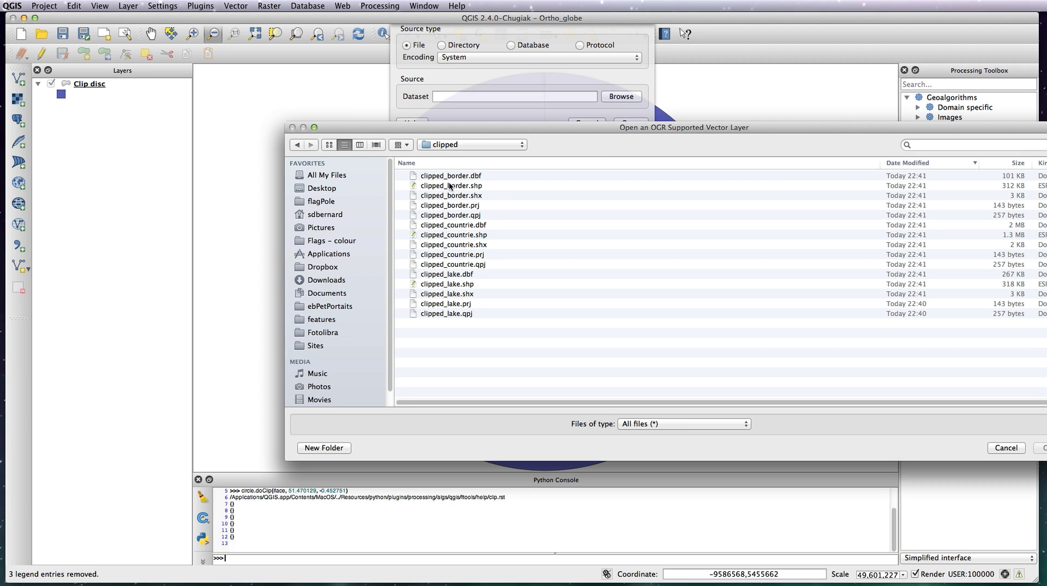
{"action": "left_click", "coordinate": [450, 186]}
{"action": "left_click", "coordinate": [444, 235], "text": "super"}
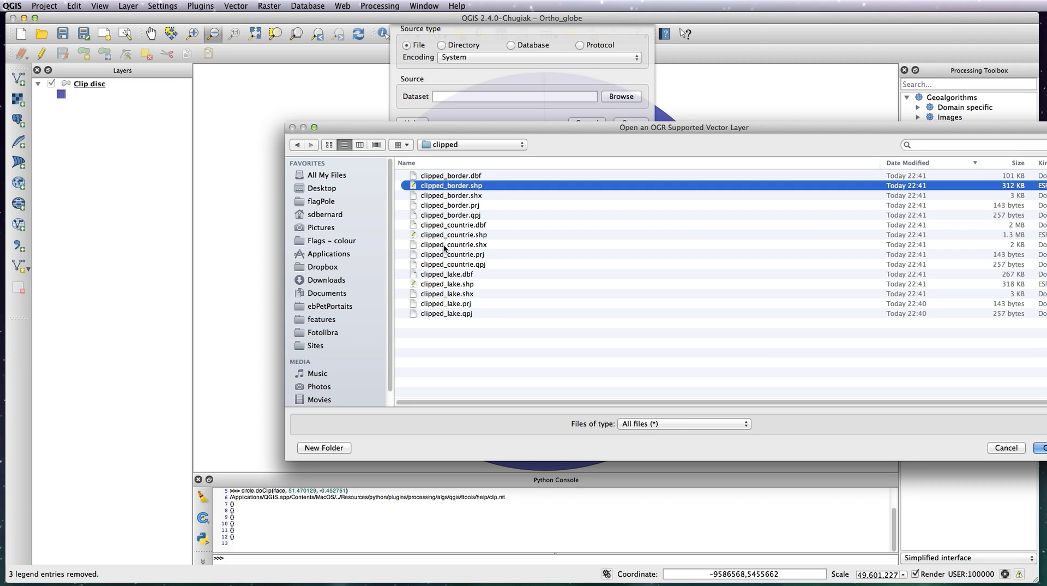
{"action": "left_click", "coordinate": [434, 285], "text": "super"}
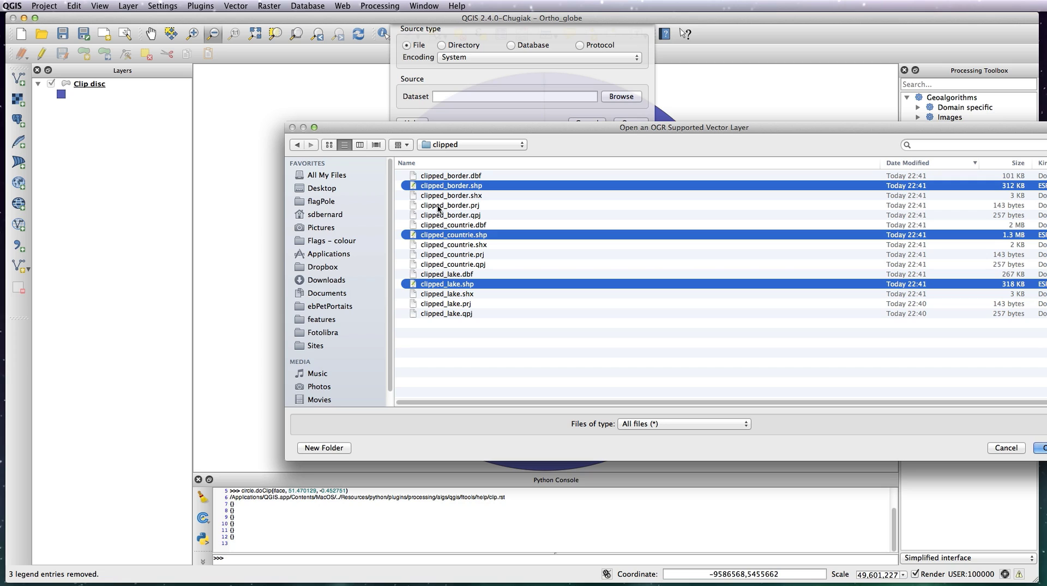
{"action": "key", "text": "Return"}
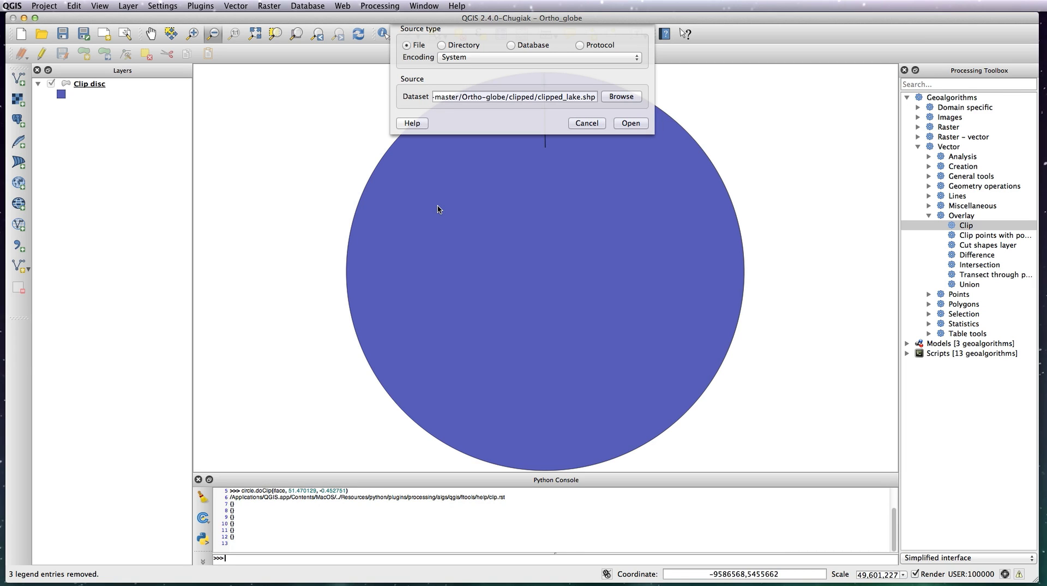
{"action": "left_click", "coordinate": [630, 123]}
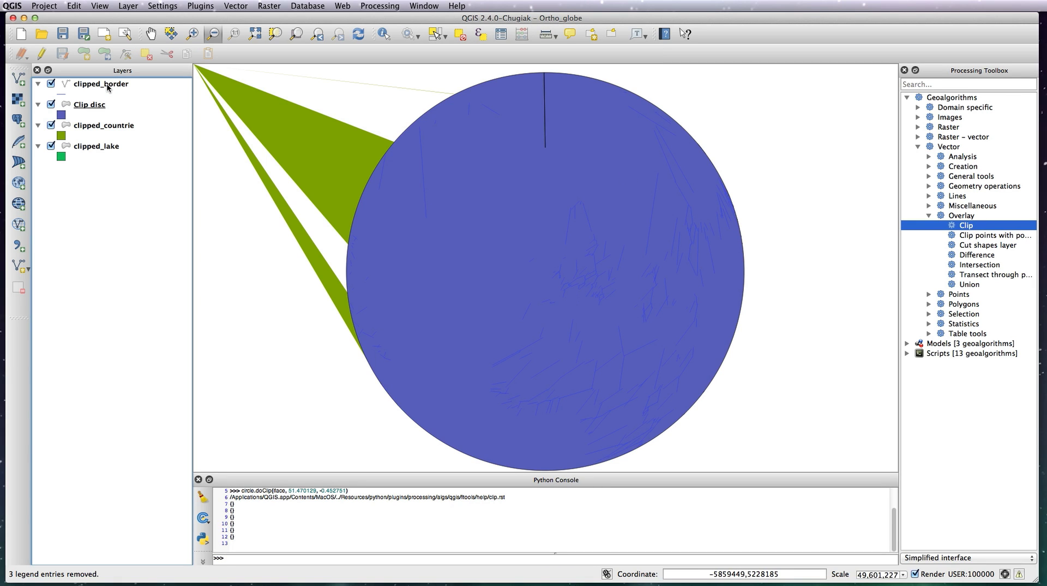
Step: Move Clip disc to the bottom of the Layers panel and hide it
{"action": "left_click_drag", "start_coordinate": [106, 85], "coordinate": [86, 152]}
{"action": "left_click", "coordinate": [52, 145]}
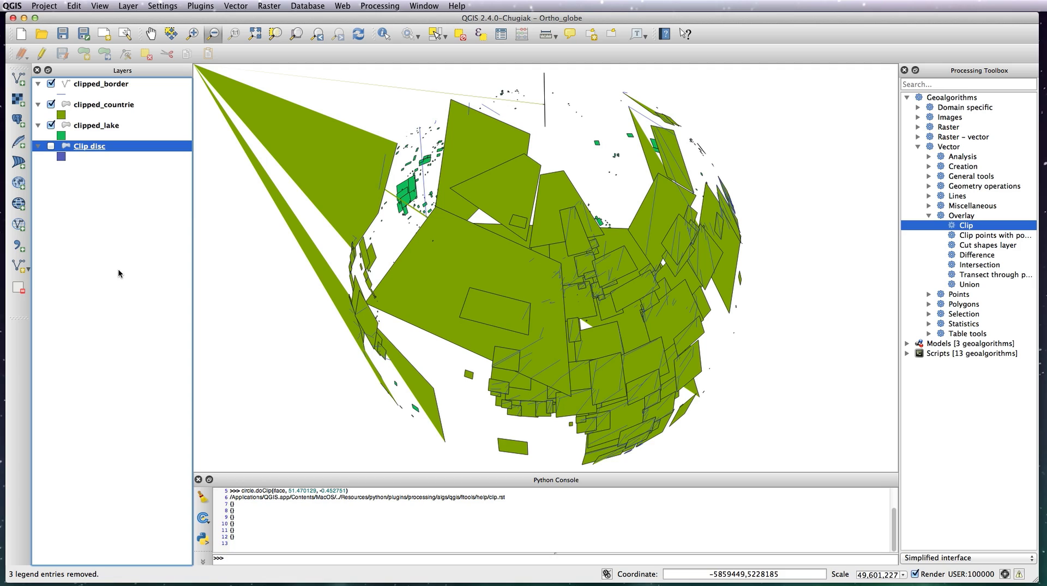
{"action": "left_click", "coordinate": [105, 126]}
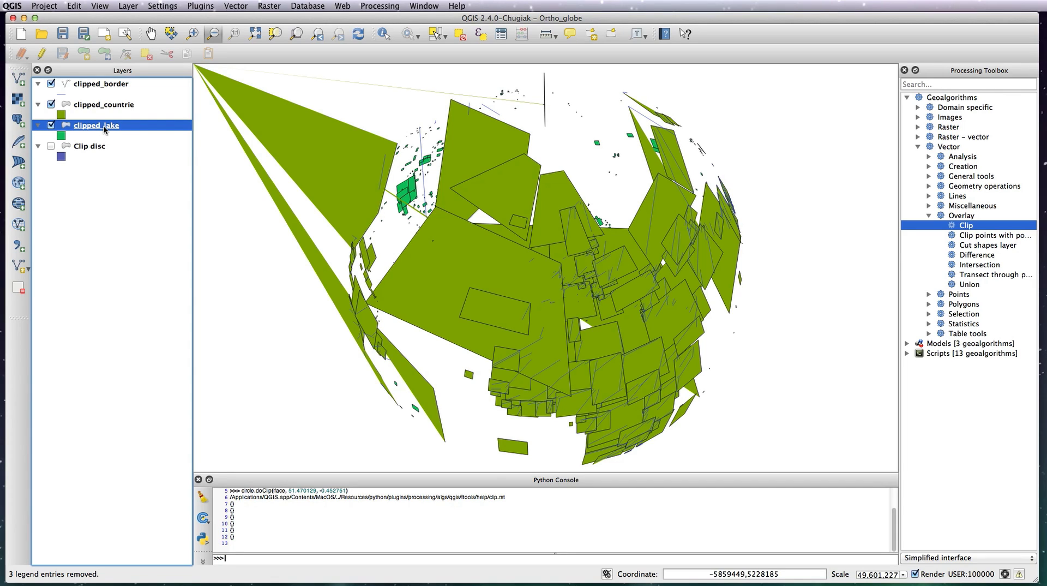
{"action": "right_click", "coordinate": [105, 127]}
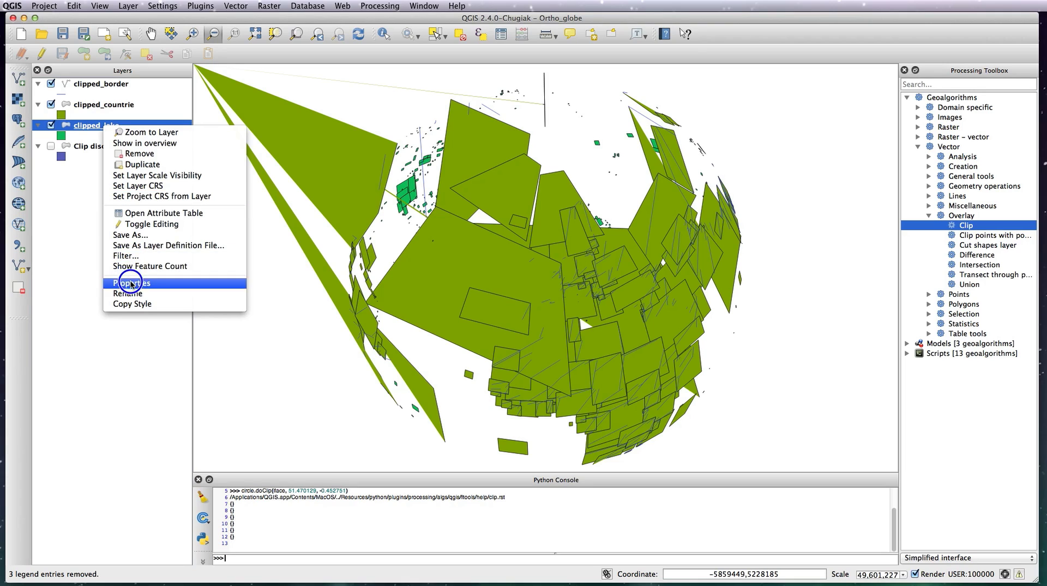
Step: Turn off Simplify geometry for clipped_lake and confirm clipped_countrie's rendering settings
{"action": "left_click", "coordinate": [131, 283]}
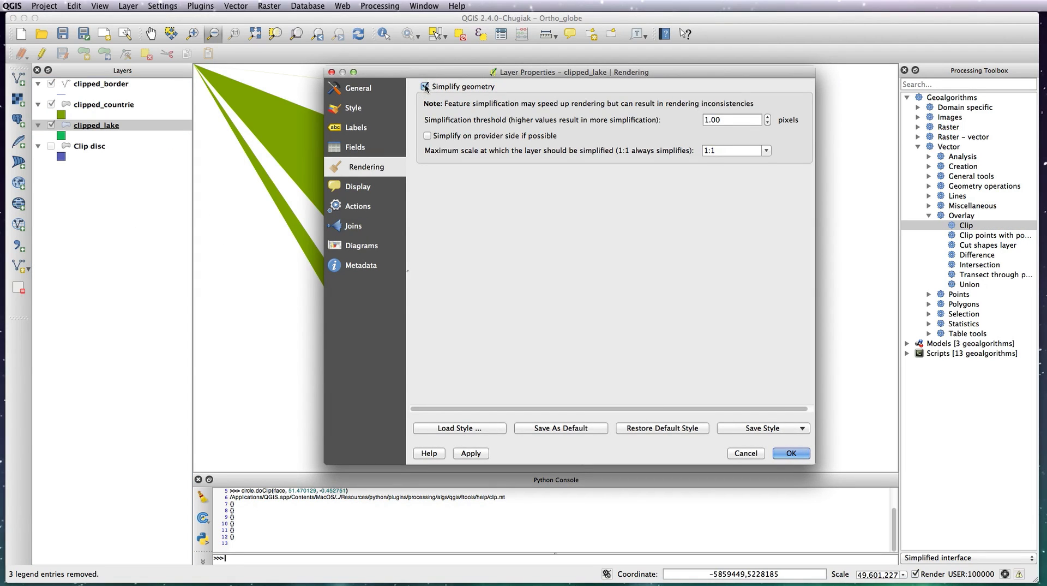
{"action": "left_click", "coordinate": [426, 87]}
{"action": "left_click", "coordinate": [792, 454]}
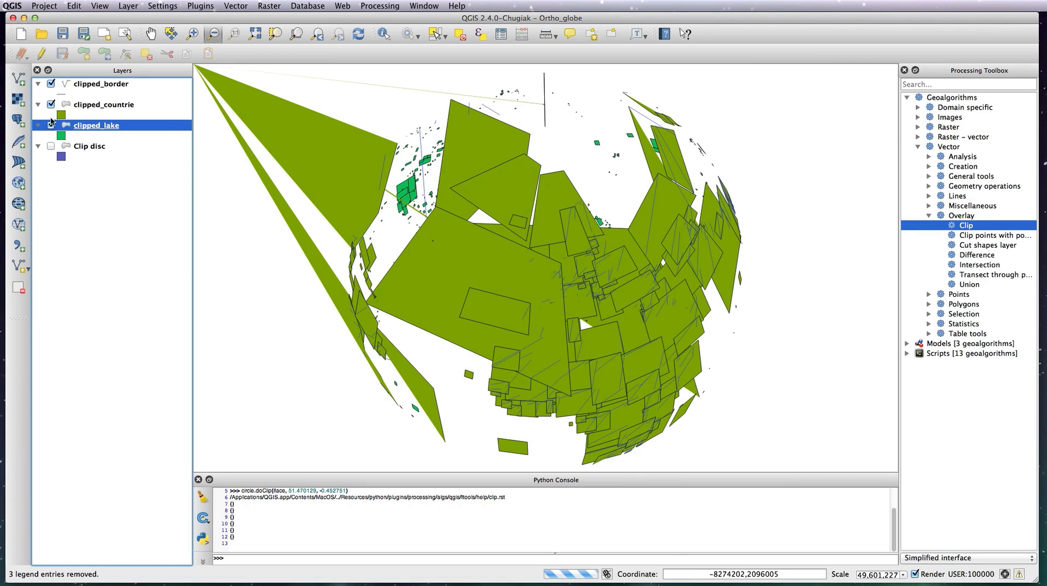
{"action": "left_click", "coordinate": [94, 104]}
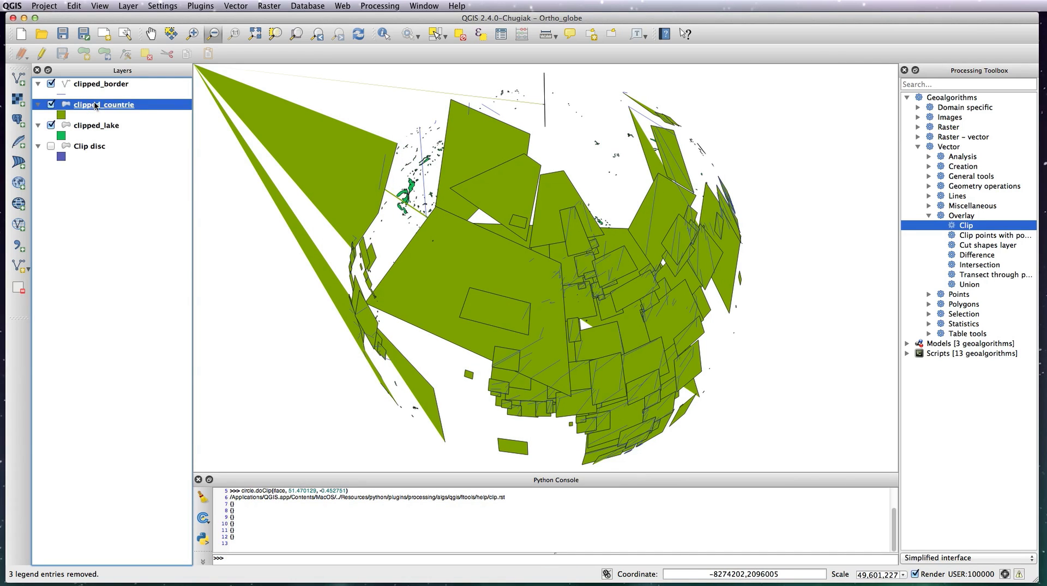
{"action": "right_click", "coordinate": [94, 105]}
{"action": "left_click", "coordinate": [125, 260]}
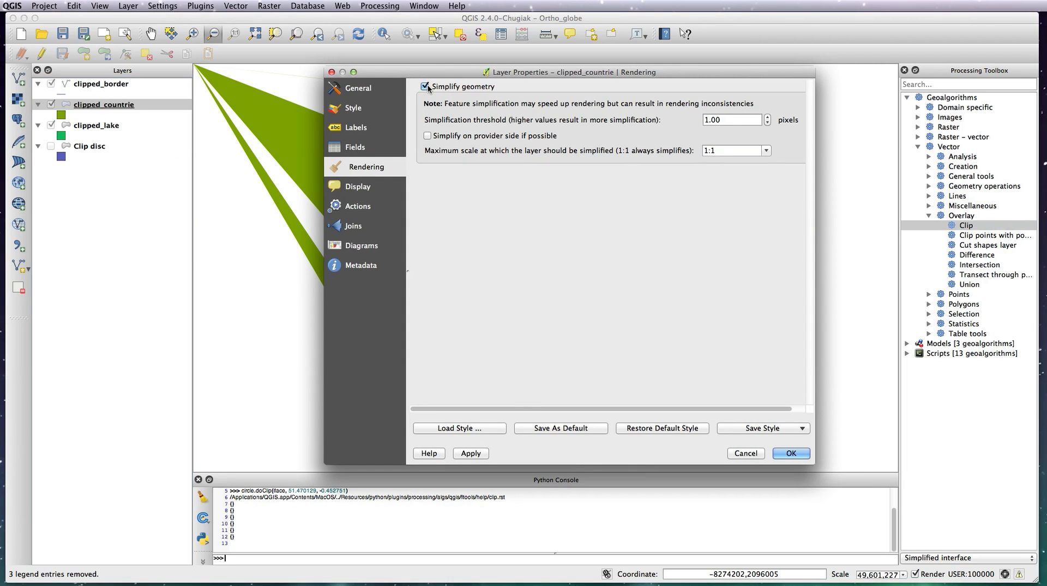
{"action": "left_click", "coordinate": [786, 454]}
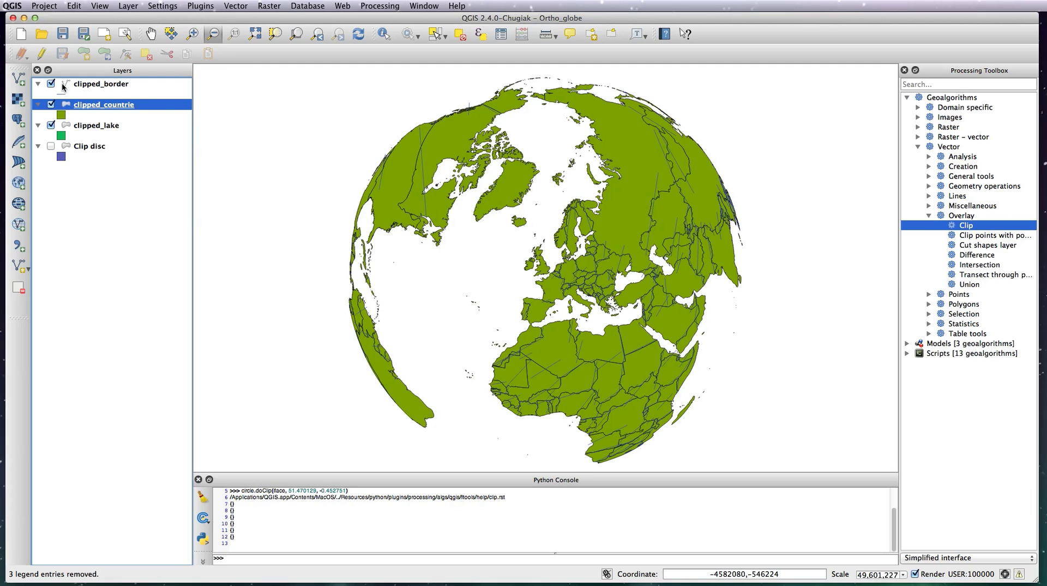
Step: Turn off Simplify geometry for clipped_border so the borders redraw unsimplified
{"action": "right_click", "coordinate": [81, 85]}
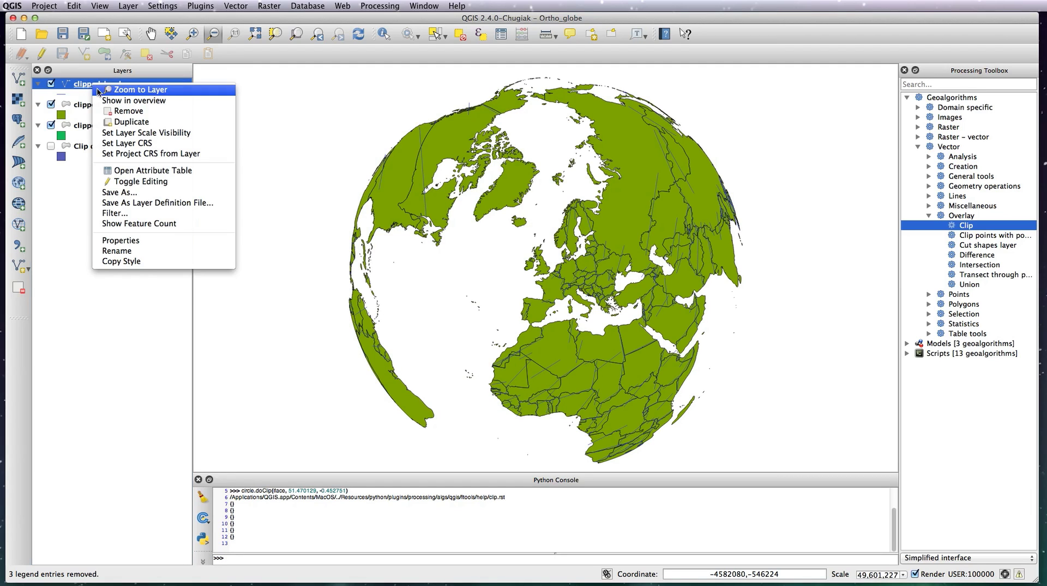
{"action": "left_click", "coordinate": [122, 242]}
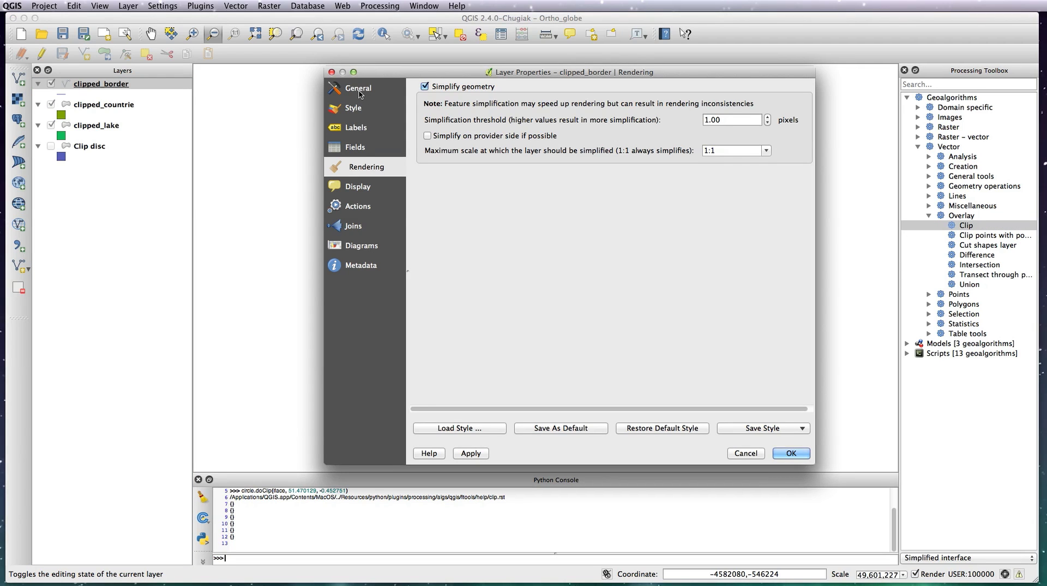
{"action": "left_click", "coordinate": [425, 86]}
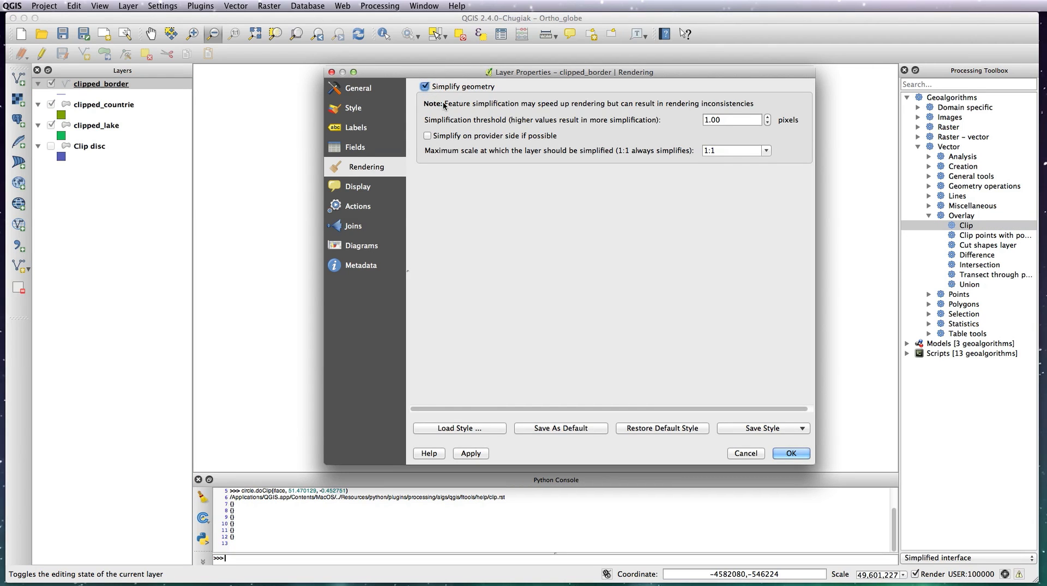
{"action": "left_click", "coordinate": [791, 453]}
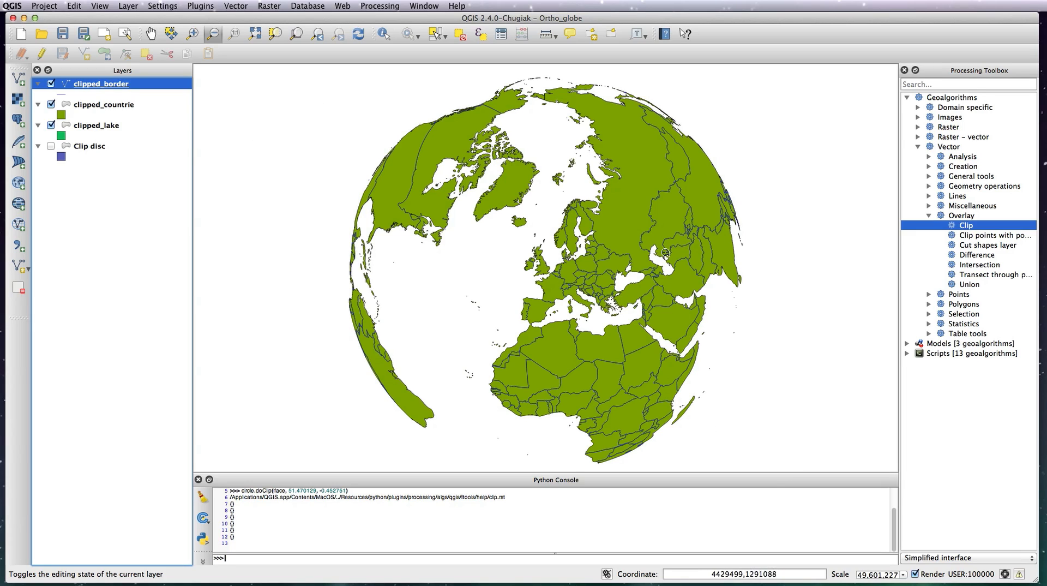
{"action": "left_click", "coordinate": [112, 106]}
Step: Style clipped_countrie with a 30%-brightness dark grey fill and a No Pen border
{"action": "right_click", "coordinate": [119, 107]}
{"action": "left_click", "coordinate": [143, 263]}
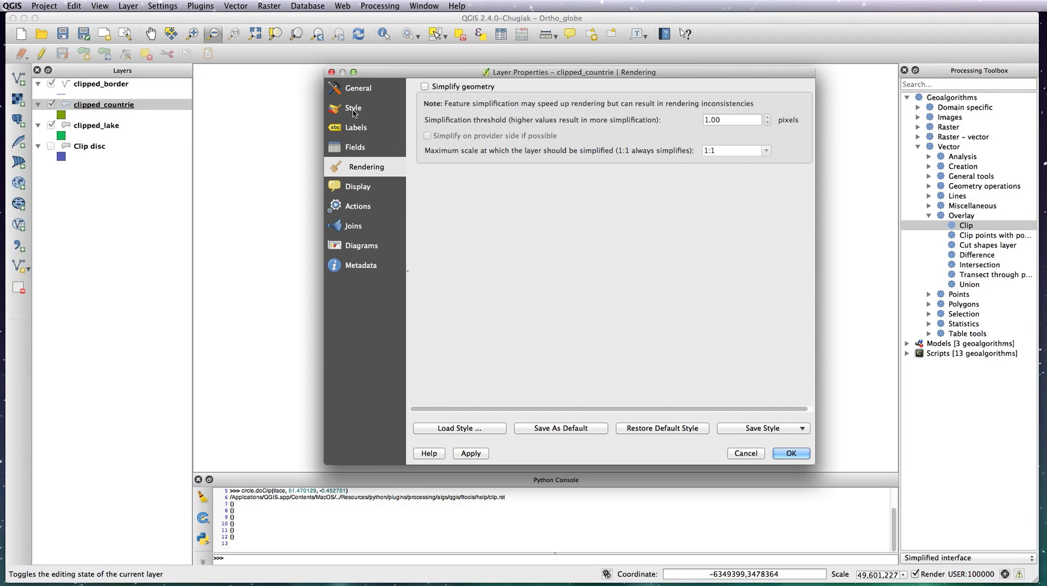
{"action": "left_click", "coordinate": [352, 113]}
{"action": "left_click", "coordinate": [473, 190]}
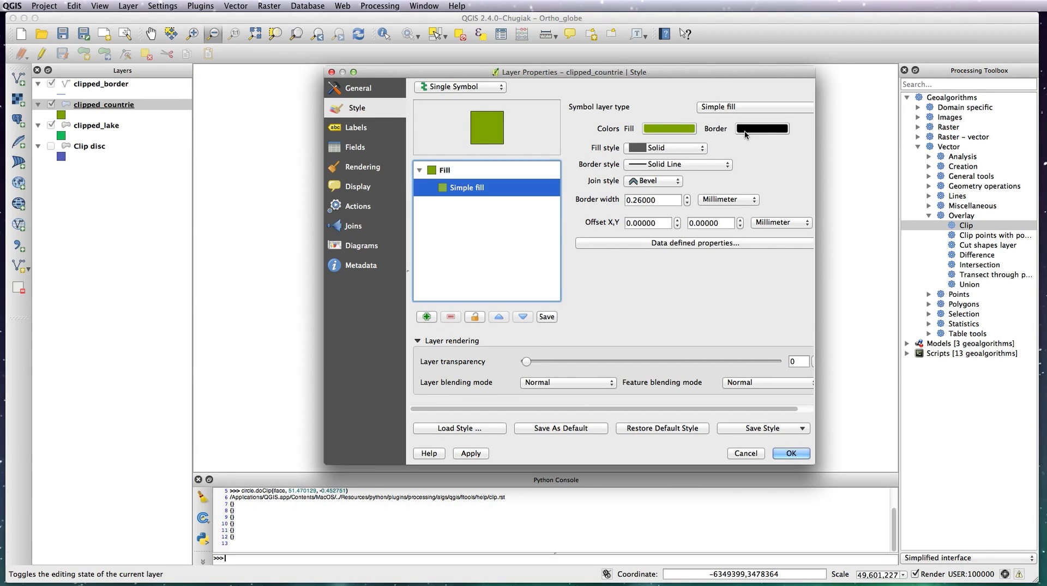
{"action": "left_click", "coordinate": [683, 164]}
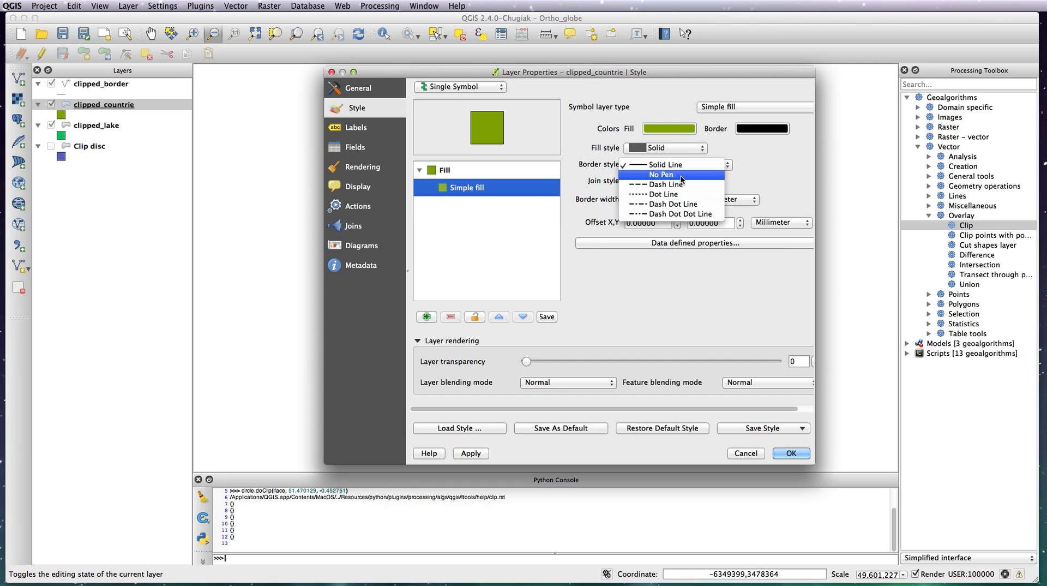
{"action": "left_click", "coordinate": [682, 175]}
{"action": "left_click", "coordinate": [677, 133]}
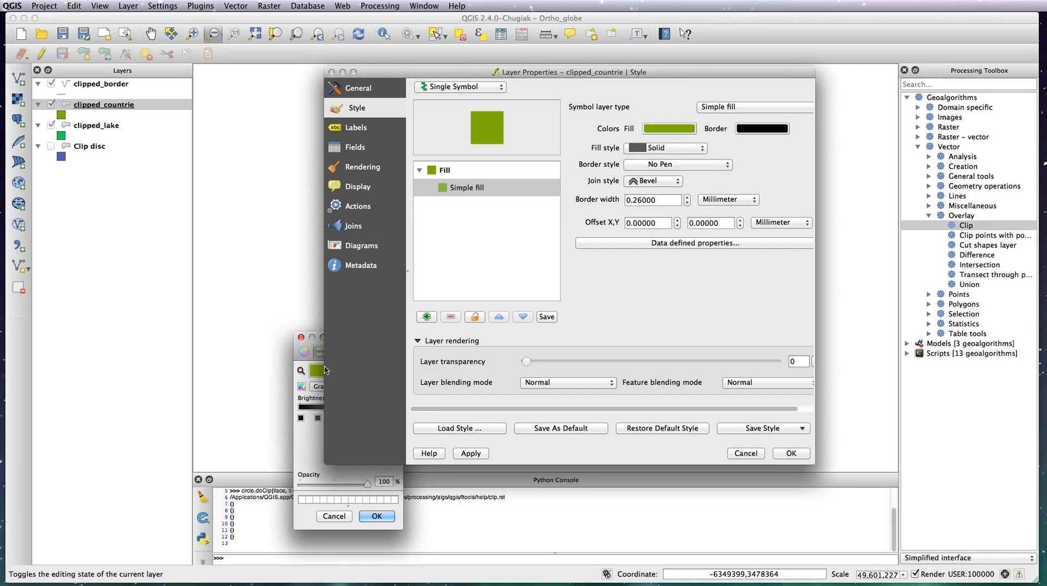
{"action": "left_click", "coordinate": [338, 410]}
{"action": "left_click_drag", "start_coordinate": [338, 411], "coordinate": [321, 408]}
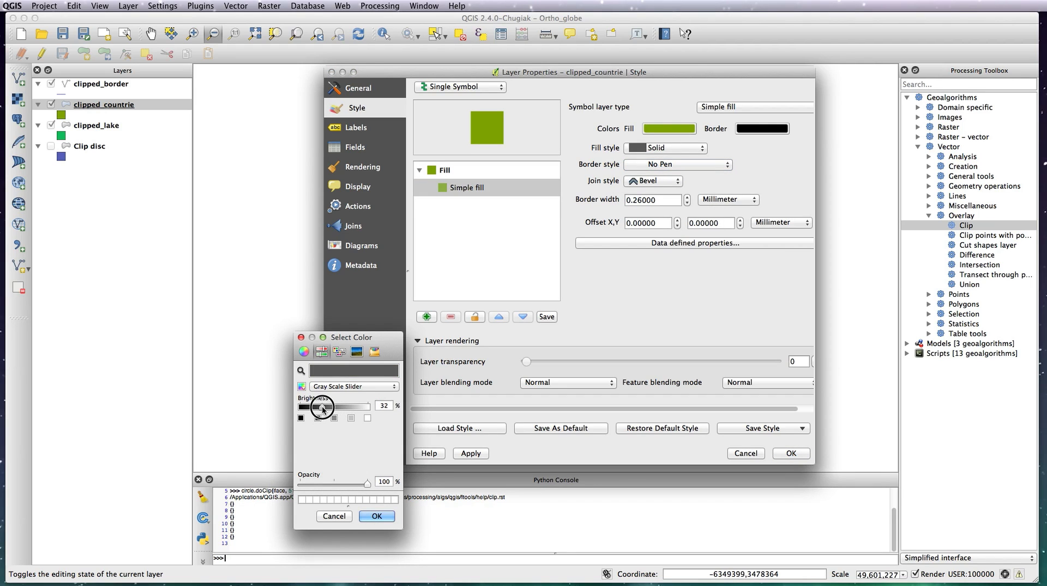
{"action": "left_click", "coordinate": [376, 515]}
{"action": "left_click", "coordinate": [792, 453]}
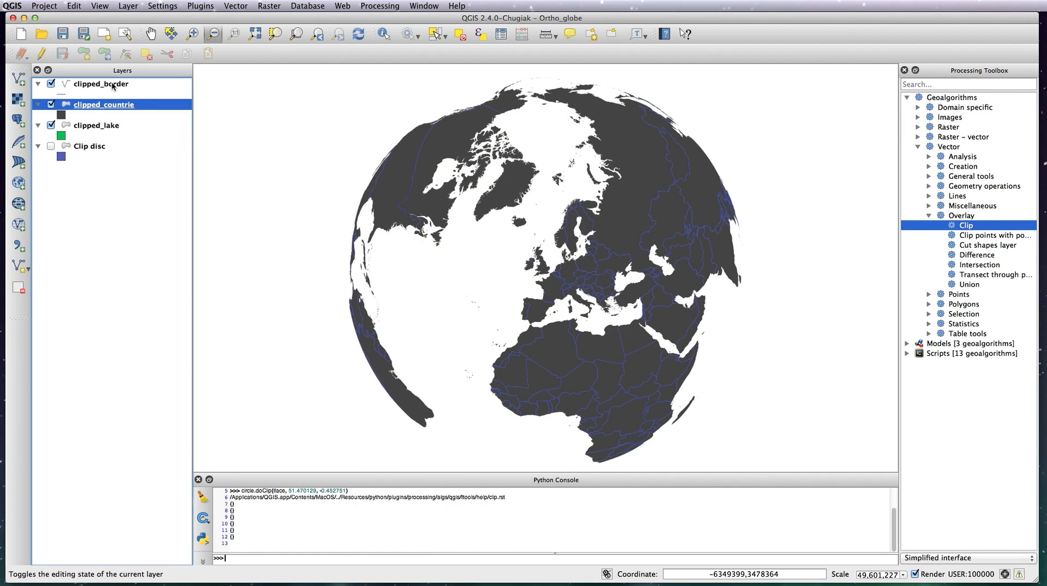
{"action": "left_click", "coordinate": [111, 86]}
Step: Set the clipped_border simple line colour to white
{"action": "right_click", "coordinate": [112, 86]}
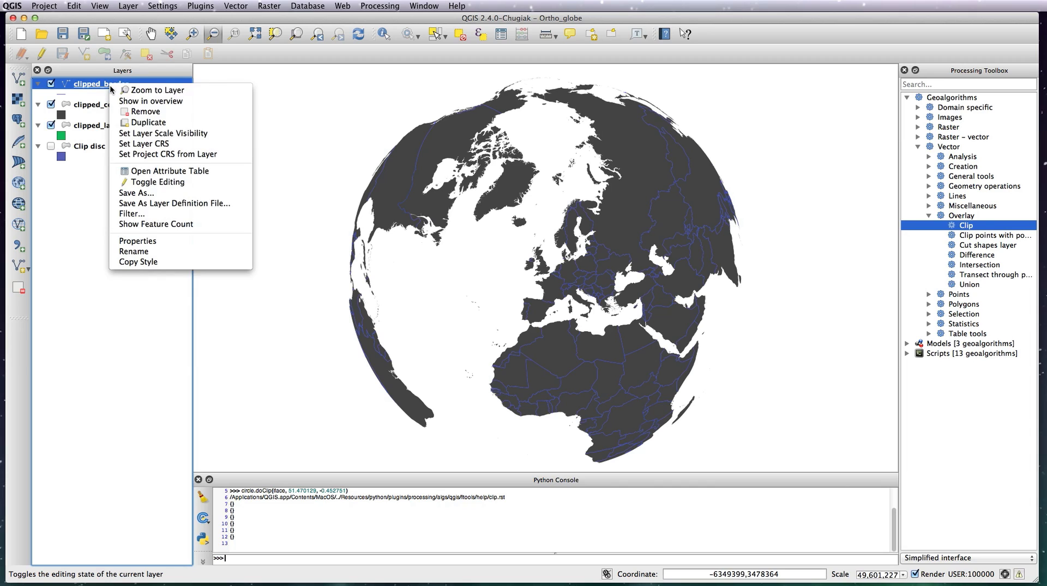
{"action": "left_click", "coordinate": [143, 240]}
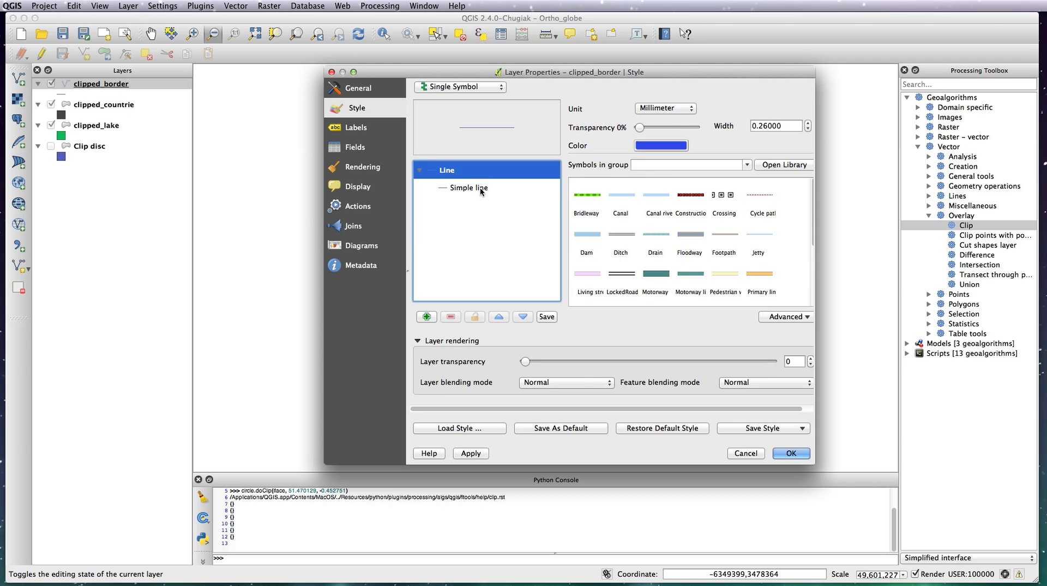
{"action": "left_click", "coordinate": [481, 191]}
{"action": "left_click", "coordinate": [679, 124]}
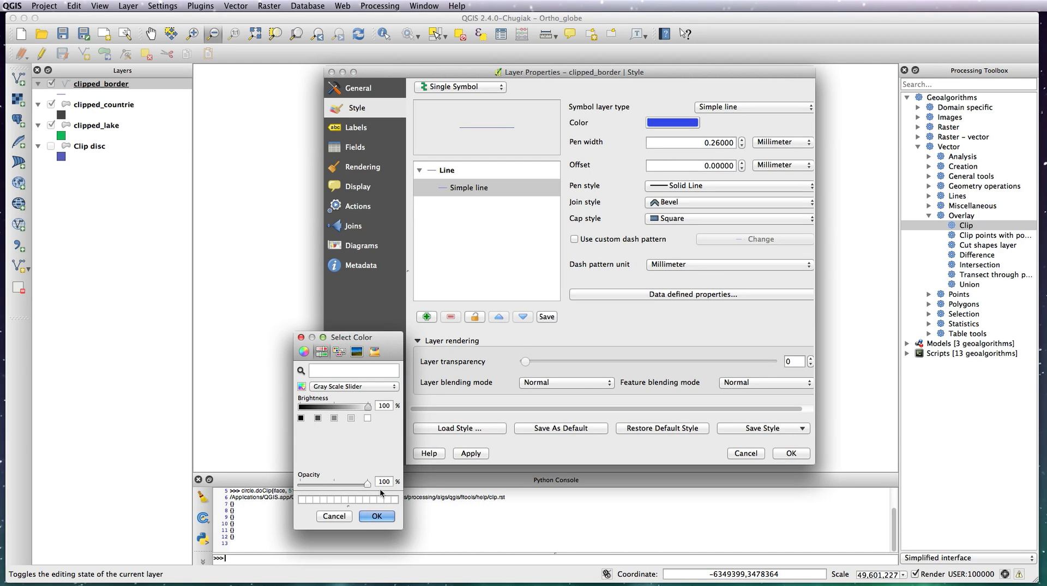
{"action": "left_click", "coordinate": [376, 517]}
{"action": "left_click", "coordinate": [785, 454]}
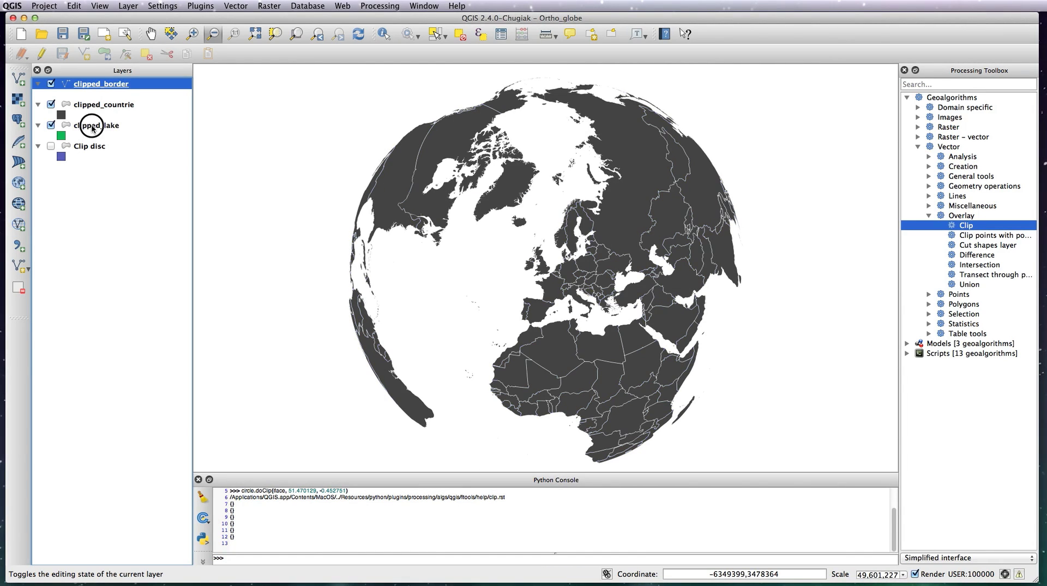
{"action": "left_click", "coordinate": [97, 126]}
Step: Style clipped_lake with a pure white fill and No Pen border, and draw it above clipped_countrie
{"action": "right_click", "coordinate": [107, 137]}
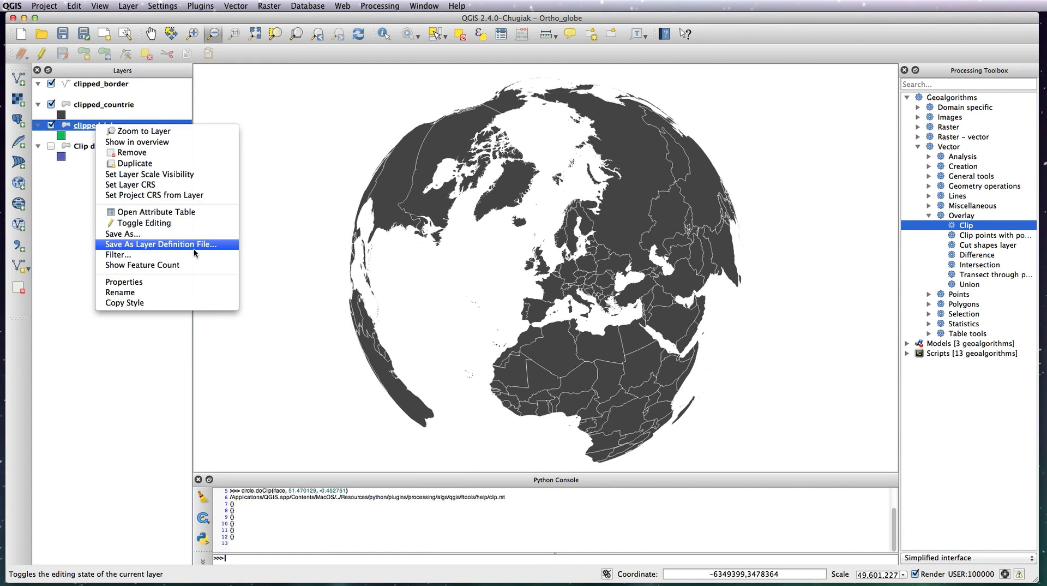
{"action": "left_click", "coordinate": [181, 281]}
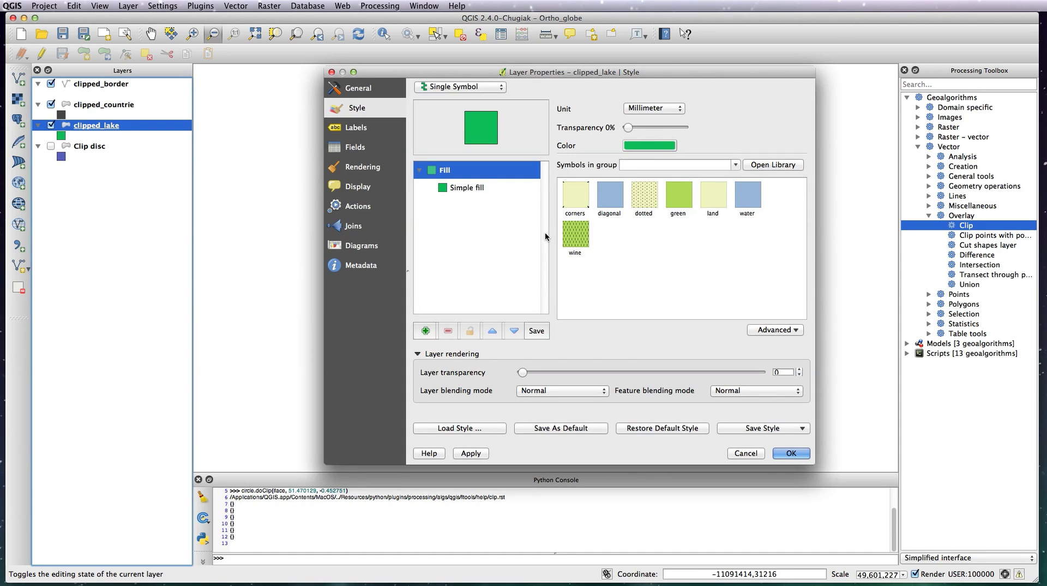
{"action": "left_click", "coordinate": [466, 187]}
{"action": "left_click", "coordinate": [643, 165]}
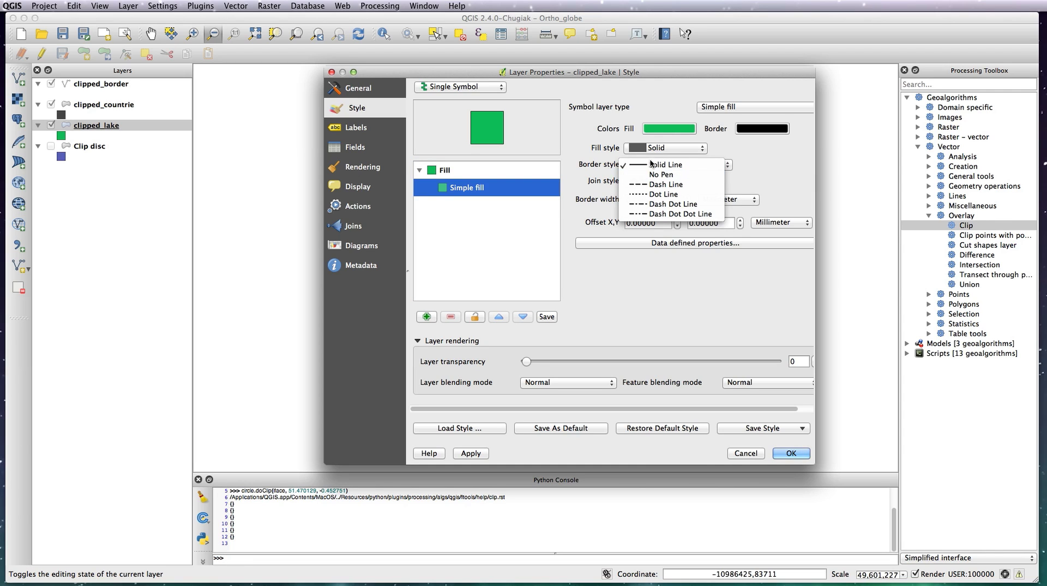
{"action": "left_click", "coordinate": [661, 174]}
{"action": "left_click", "coordinate": [662, 135]}
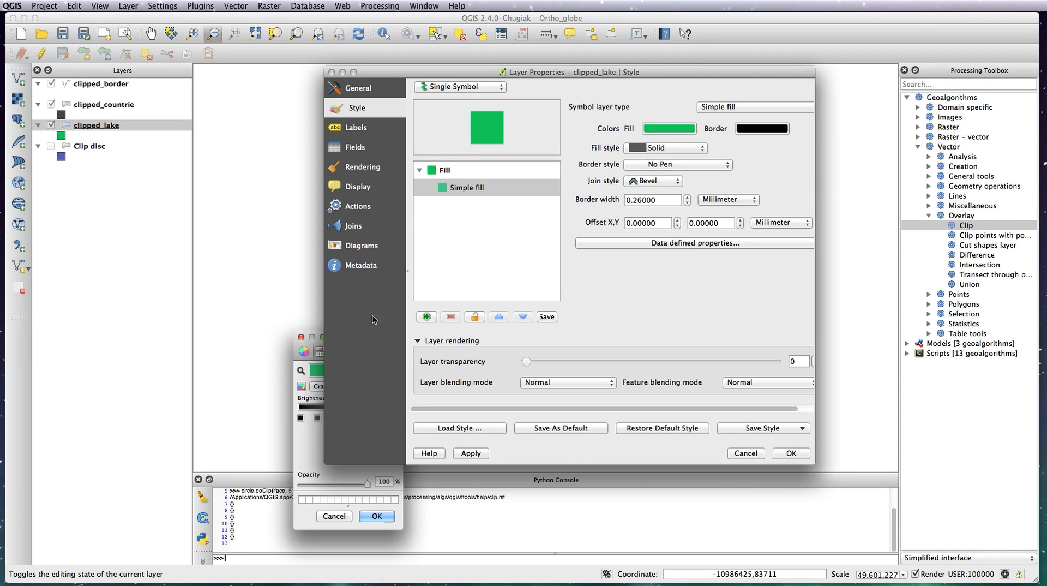
{"action": "left_click_drag", "start_coordinate": [358, 406], "coordinate": [397, 405]}
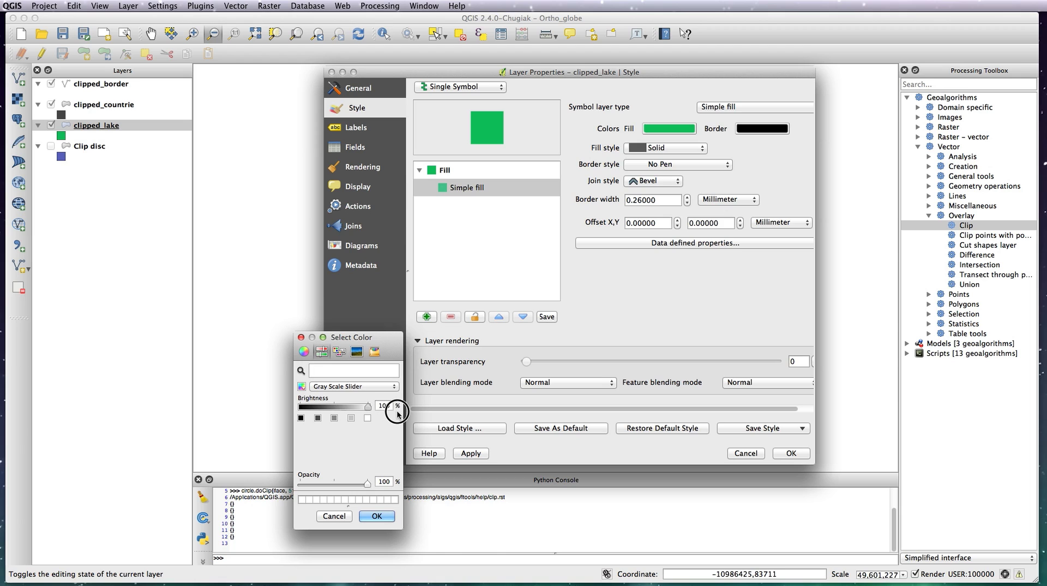
{"action": "left_click", "coordinate": [367, 515]}
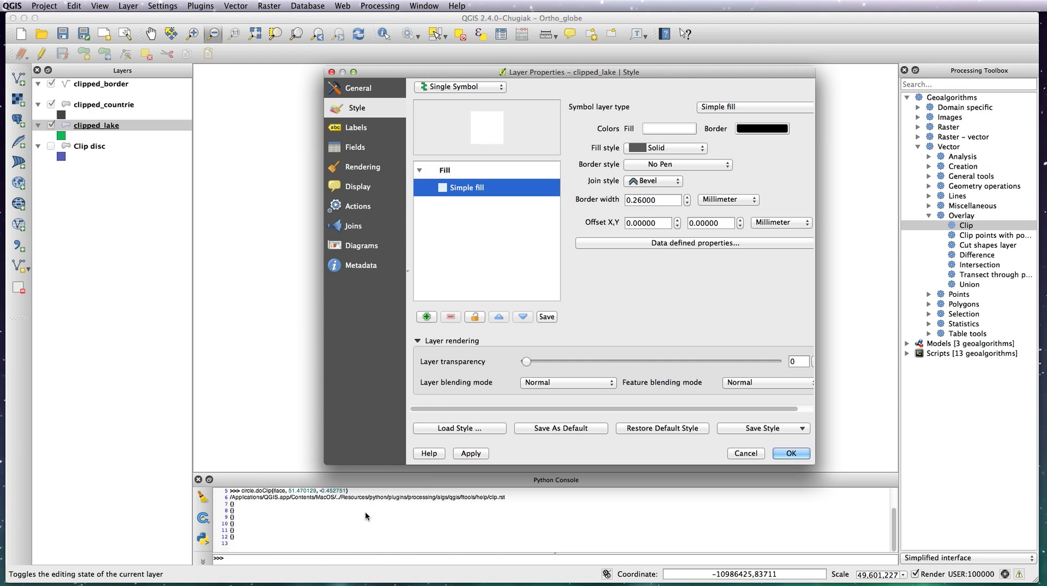
{"action": "left_click", "coordinate": [792, 452]}
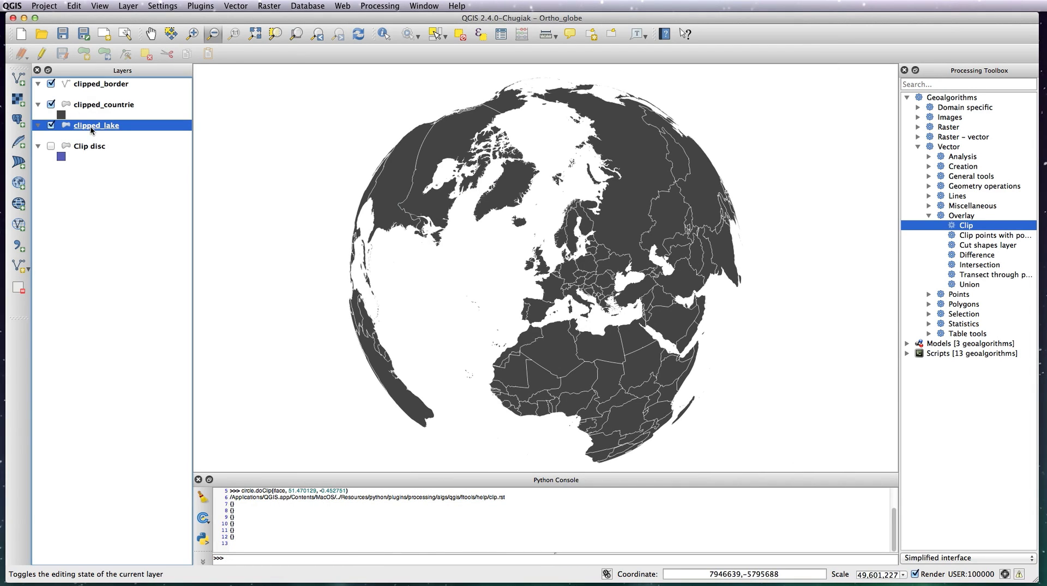
{"action": "mouse_move", "coordinate": [90, 126]}
{"action": "left_mouse_down"}
{"action": "mouse_move", "coordinate": [92, 96]}
{"action": "mouse_move", "coordinate": [92, 108]}
{"action": "left_mouse_up"}
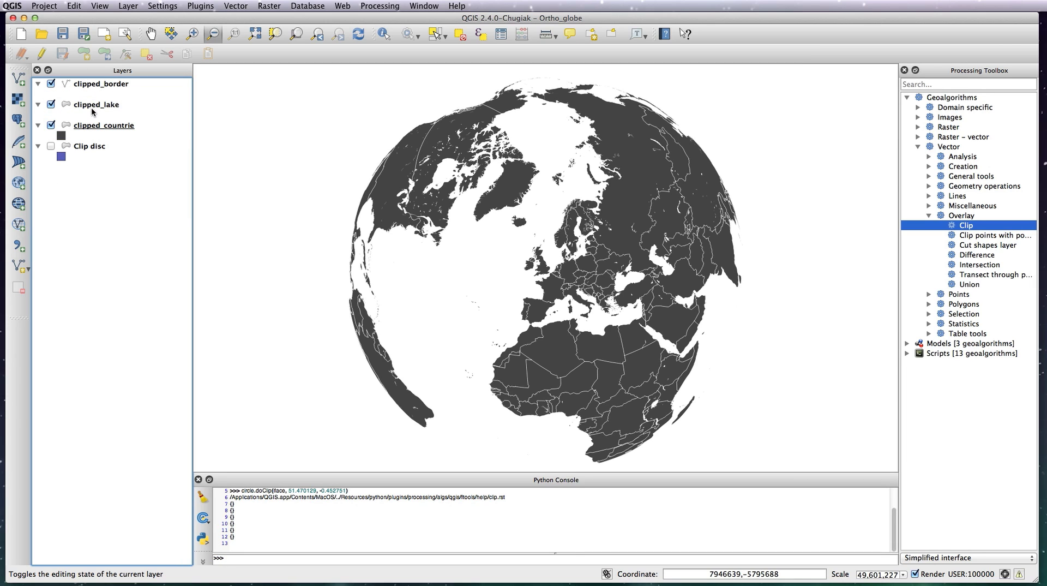